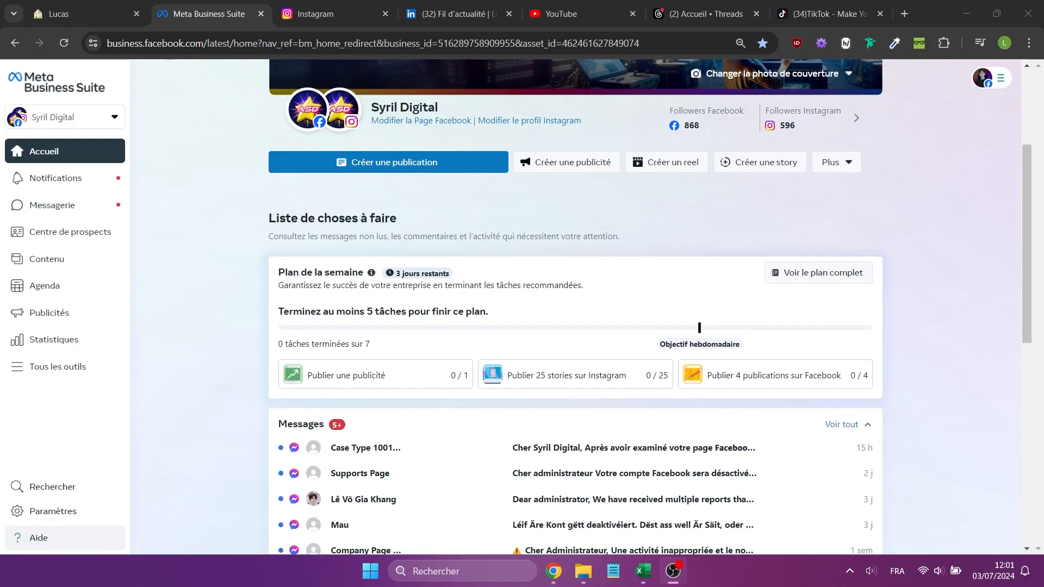
# - Open the Gestionnaire de publicités from Meta Business Suite's full list of tools
pyautogui.click(223, 294)
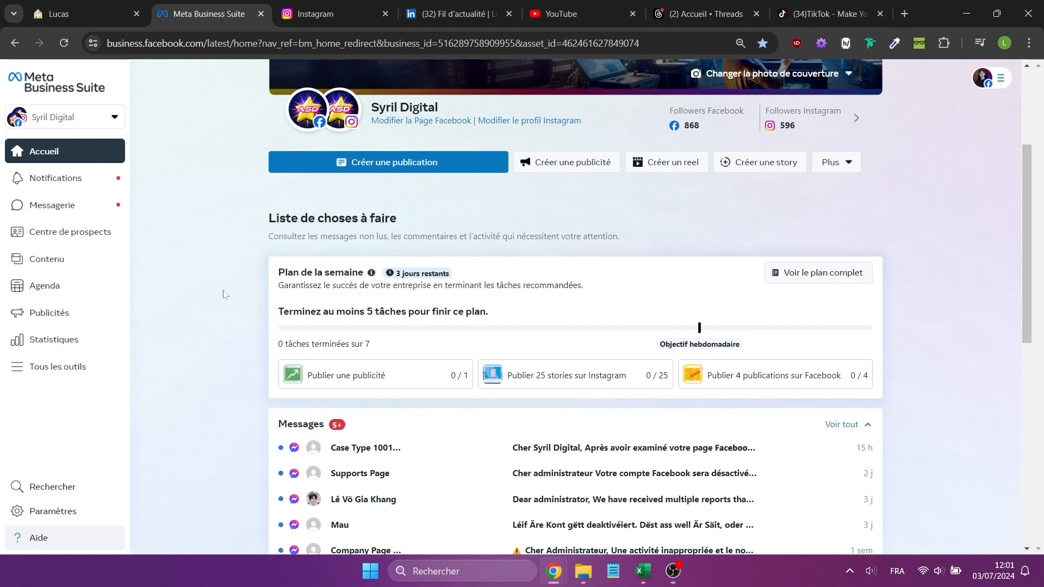
pyautogui.click(73, 367)
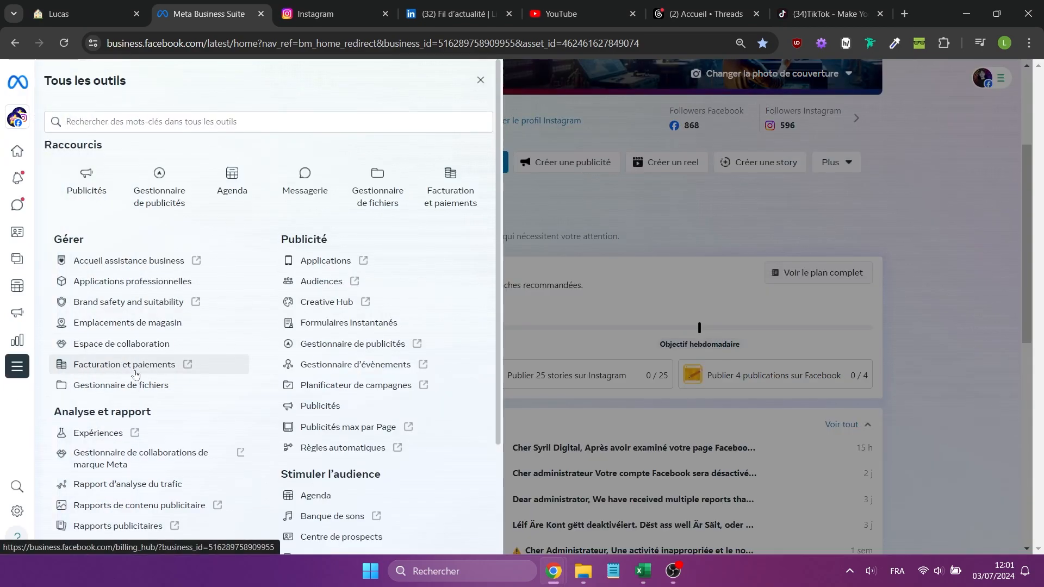
pyautogui.click(333, 349)
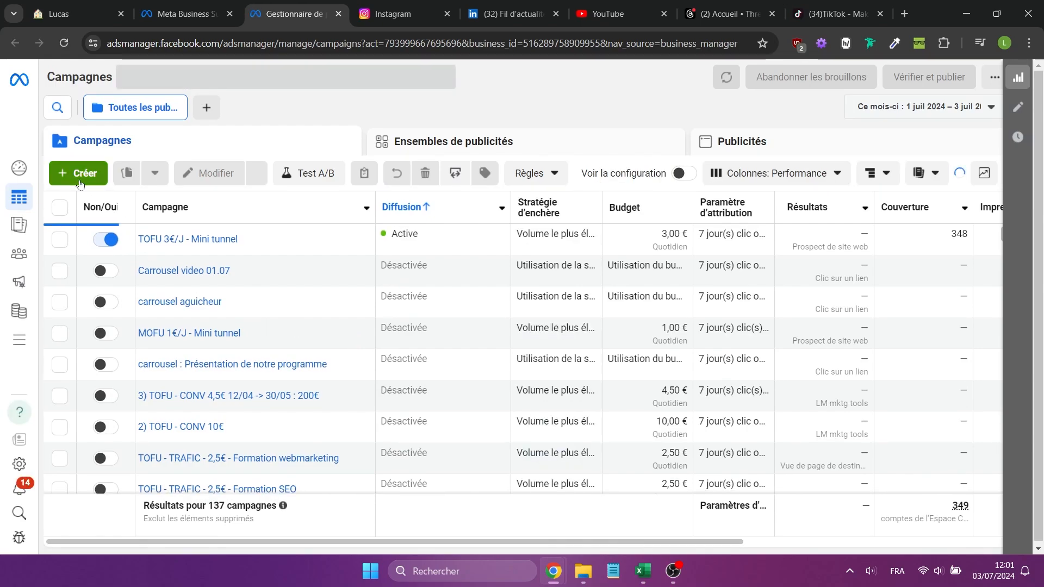
# - Create a new campaign with the Trafic objective and the manual configuration Campagne le trafic manuelle
pyautogui.click(80, 181)
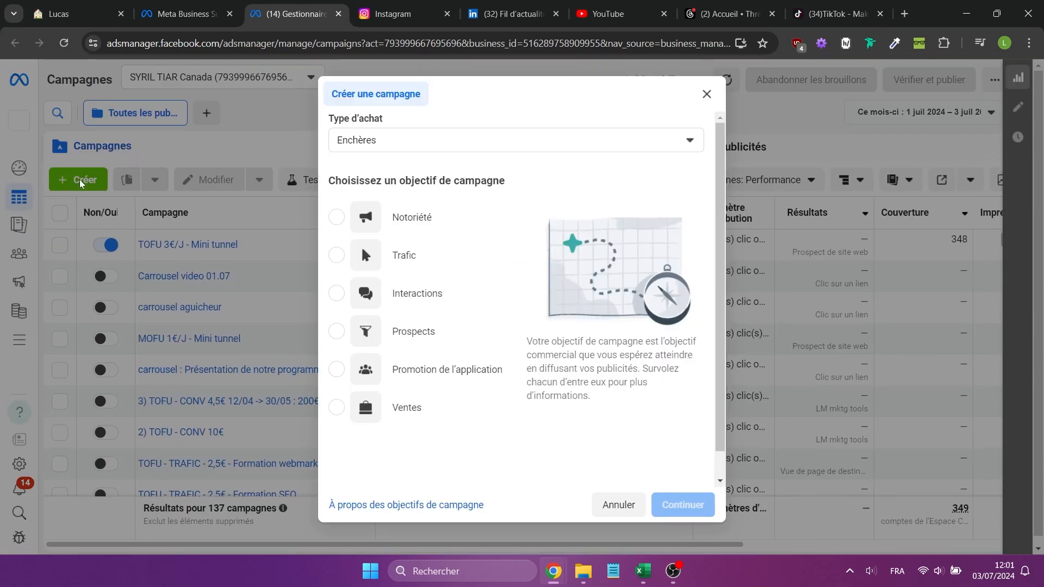
pyautogui.click(346, 257)
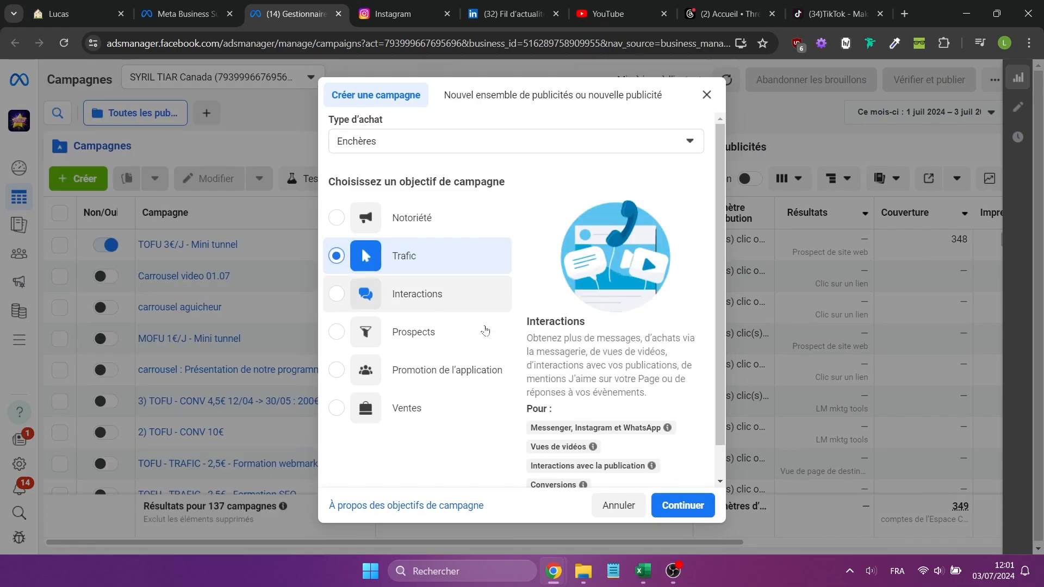
pyautogui.click(675, 506)
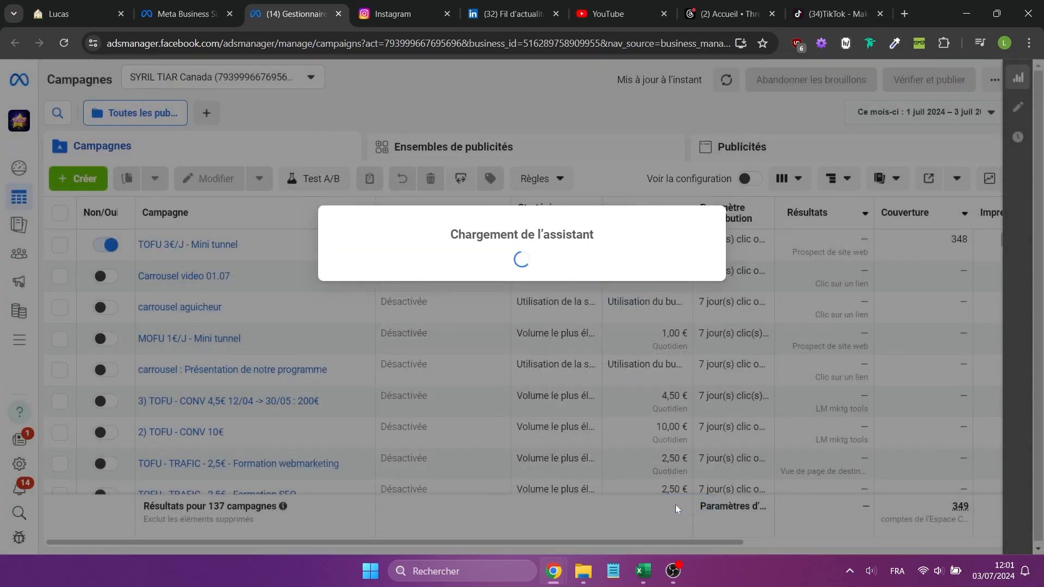
pyautogui.click(450, 379)
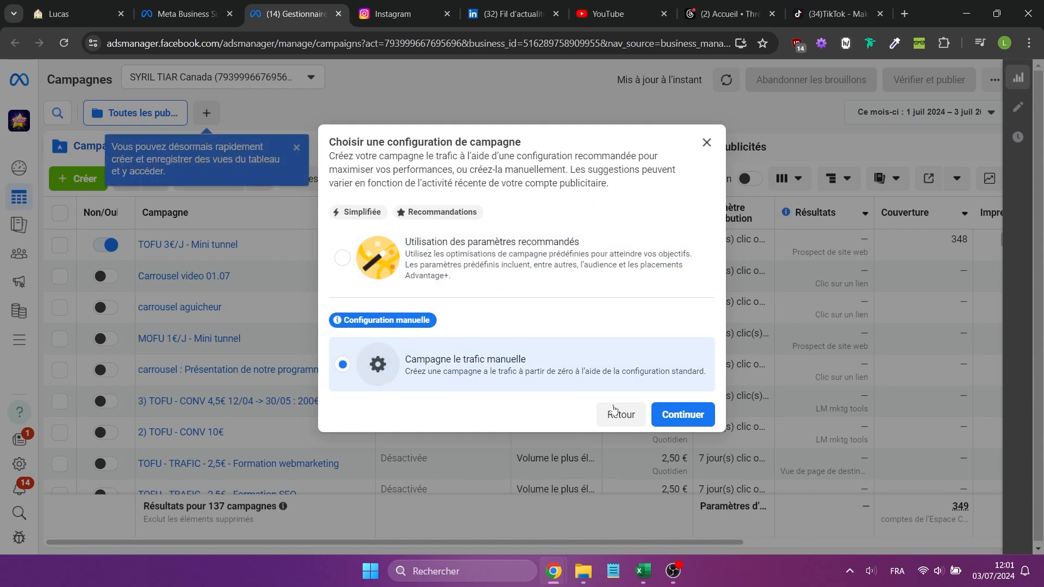
pyautogui.click(681, 415)
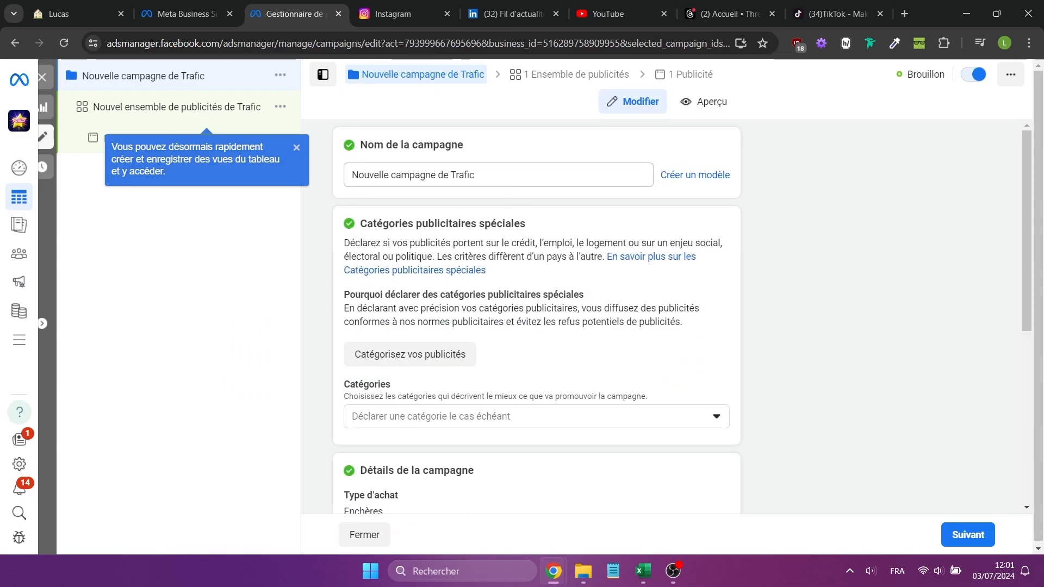
# - Name the campaign "Carrousel au bois du val" and continue to the ad set settings
pyautogui.write('Carrousel')
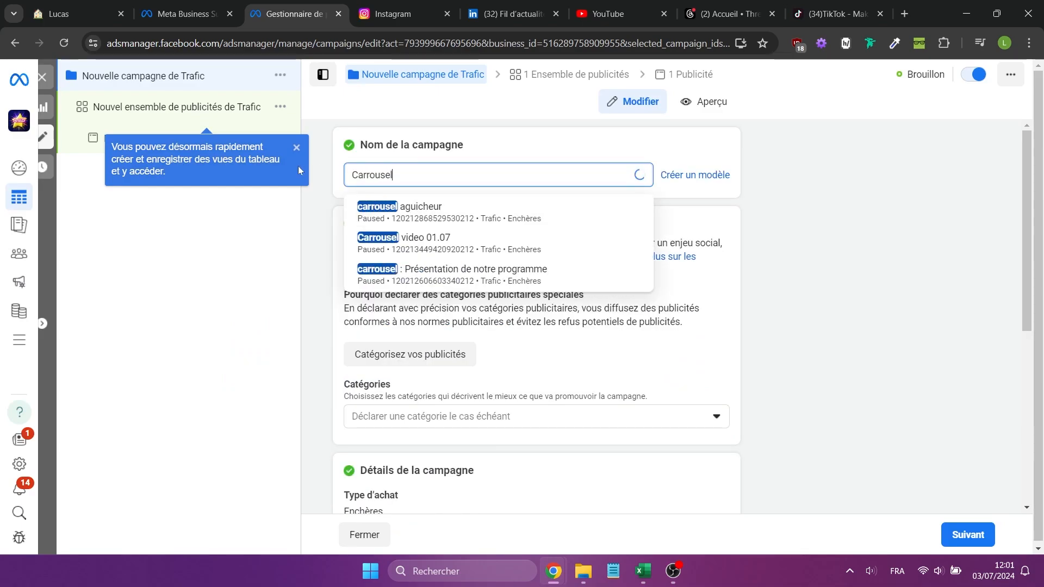
pyautogui.write(' au bois ')
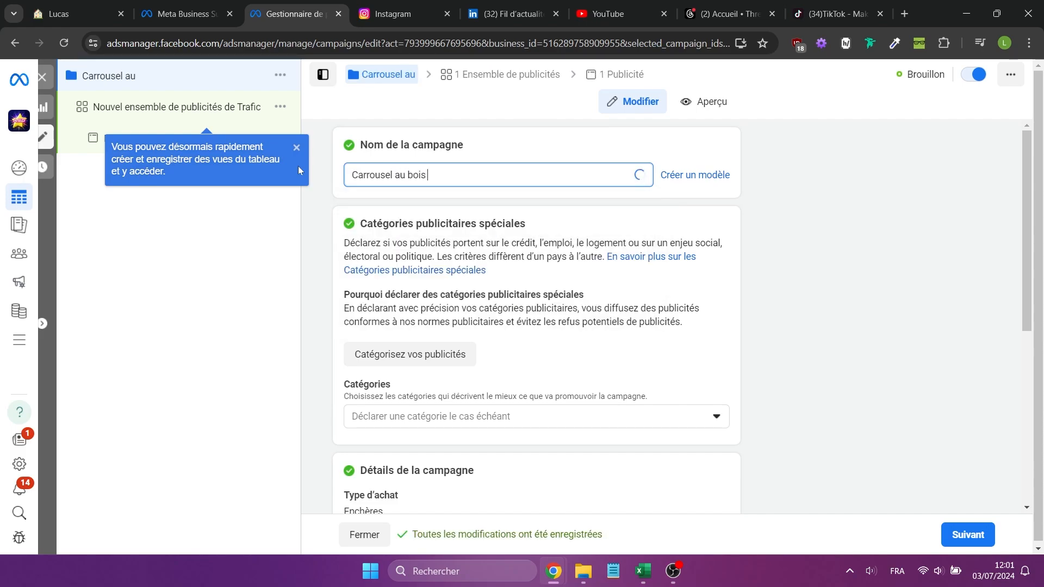
pyautogui.write('du val')
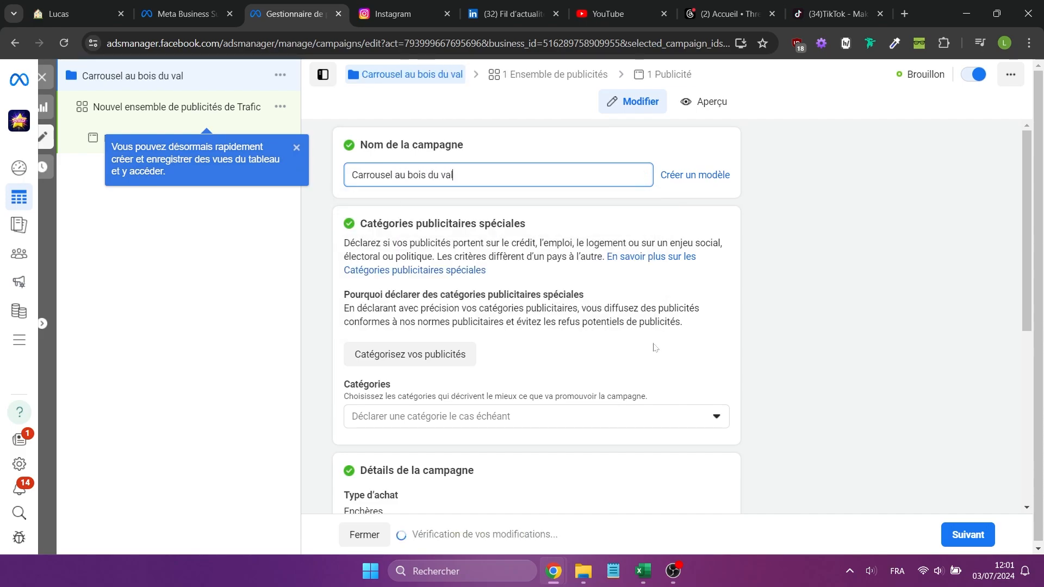
pyautogui.scroll(-6, 724, 343)
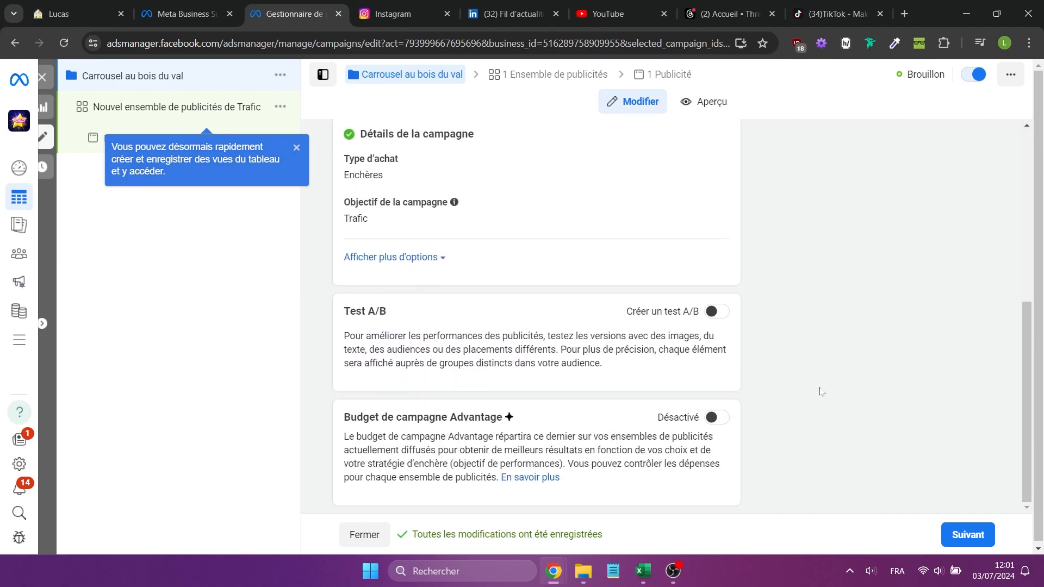
pyautogui.click(966, 535)
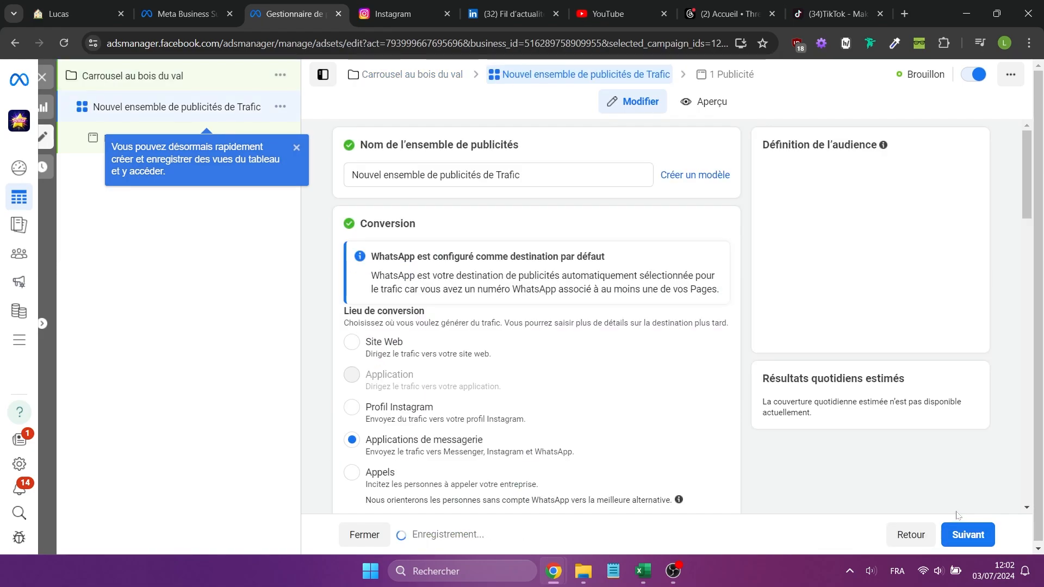
# - Dismiss the tip about table views and rename the ad set "carrousel au bois du val"
pyautogui.click(295, 148)
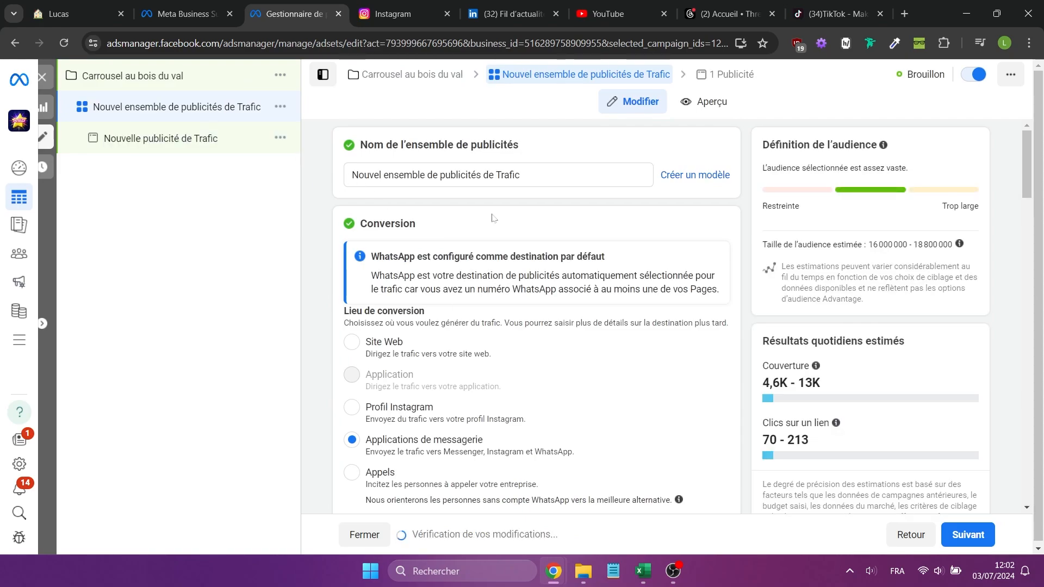
pyautogui.moveTo(521, 175); pyautogui.dragTo(327, 166)
pyautogui.write('carrousel au bois du val')
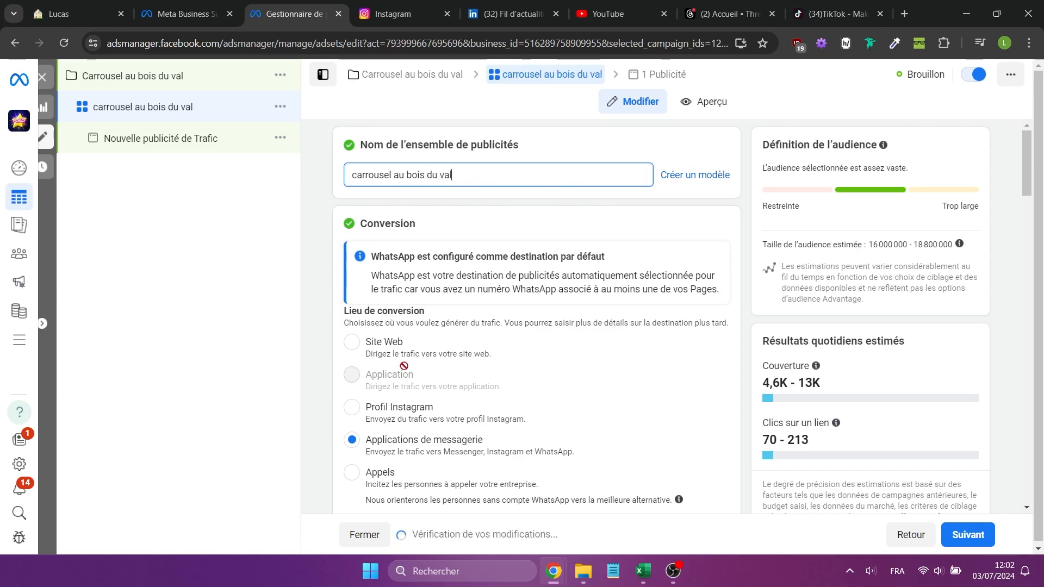
# - Set the ad set's conversion location to Site Web and continue to the ad settings
pyautogui.click(364, 346)
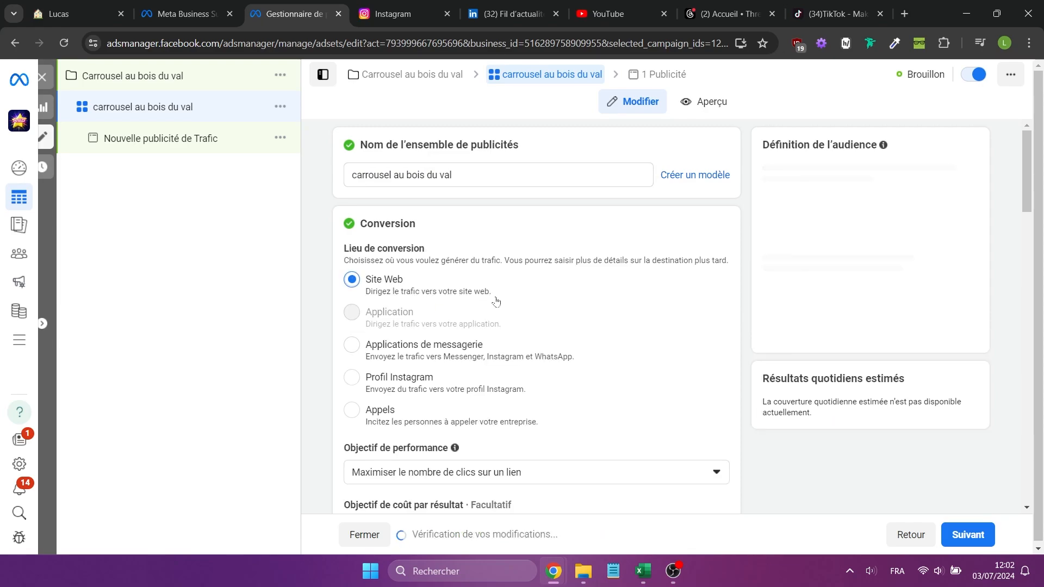
pyautogui.scroll(-4, 522, 312)
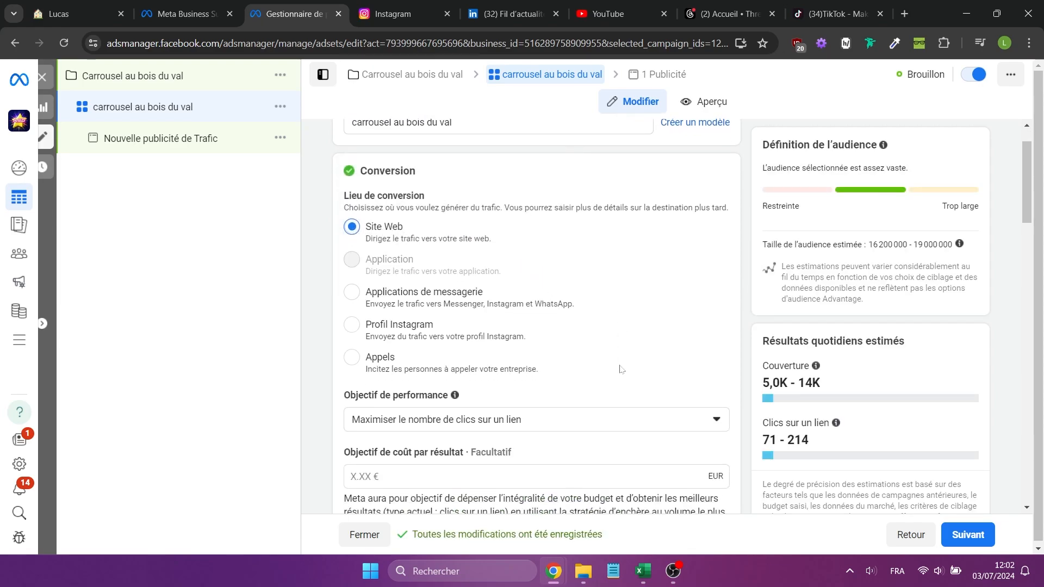
pyautogui.scroll(-12, 598, 370)
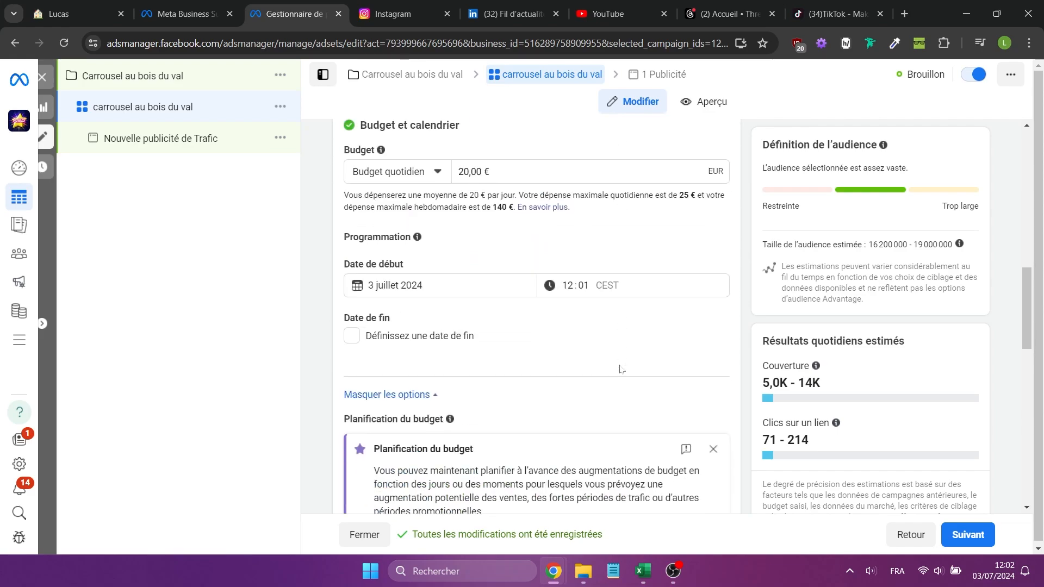
pyautogui.scroll(-10, 620, 369)
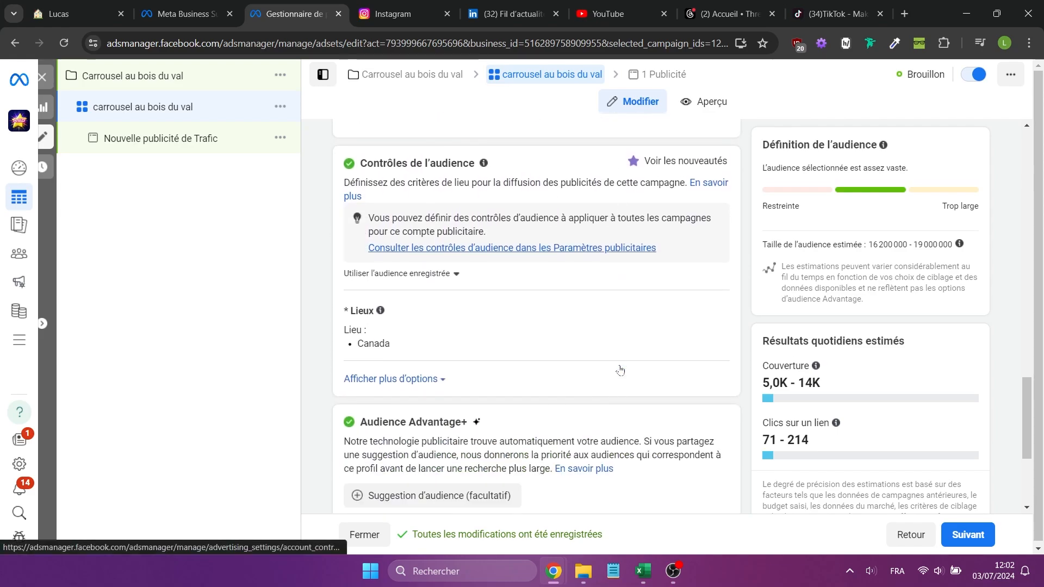
pyautogui.scroll(10, 620, 370)
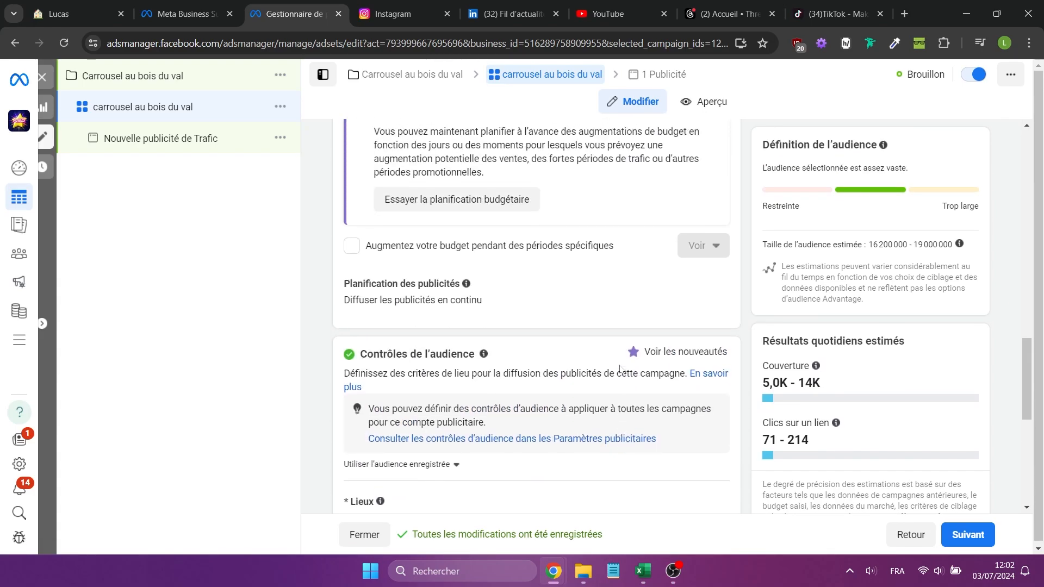
pyautogui.scroll(-10, 621, 369)
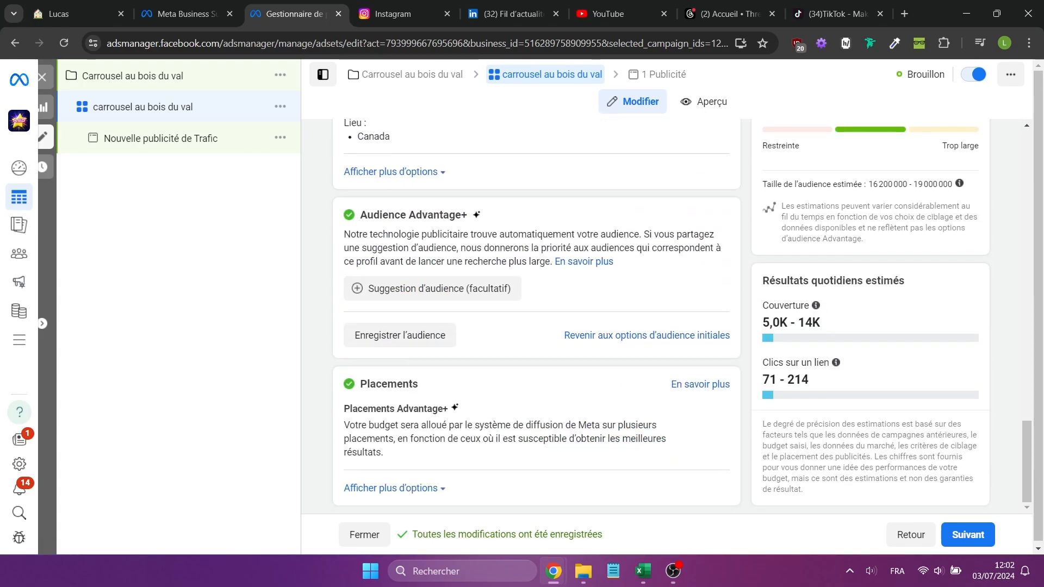
pyautogui.click(963, 537)
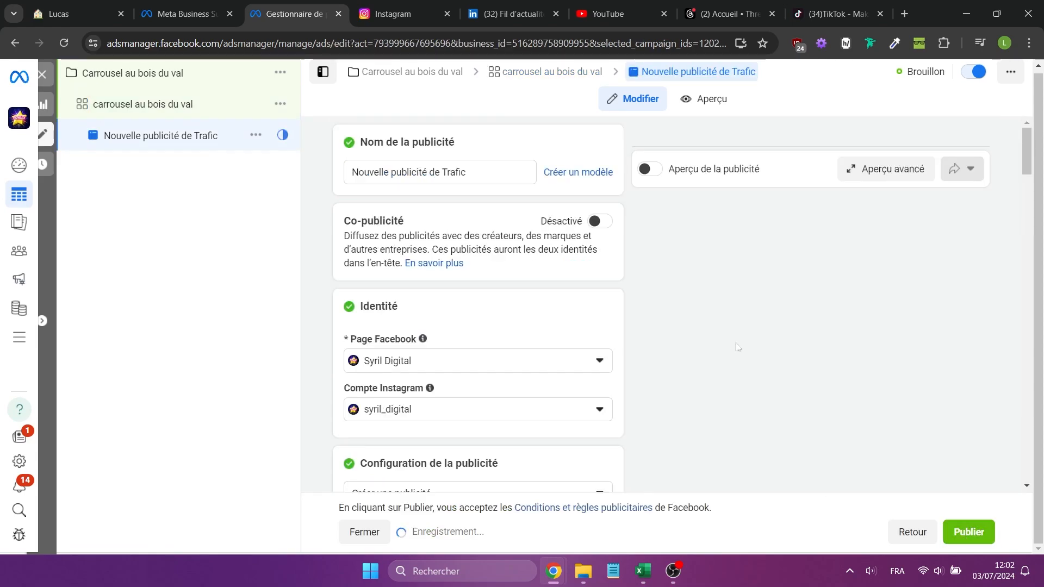
# - Rename the ad "carrousel"
pyautogui.tripleClick(408, 172)
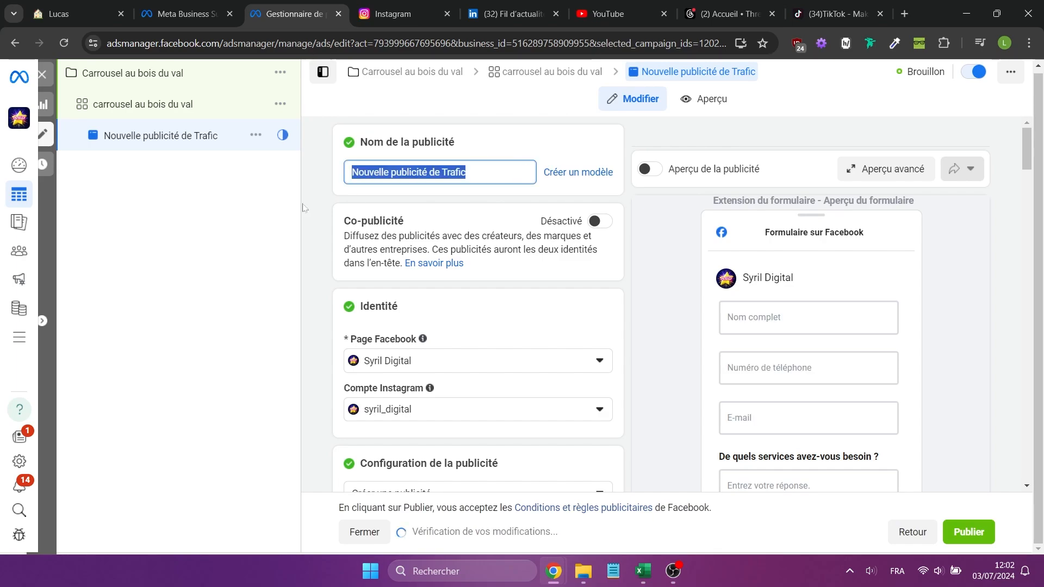
pyautogui.write('carrousel')
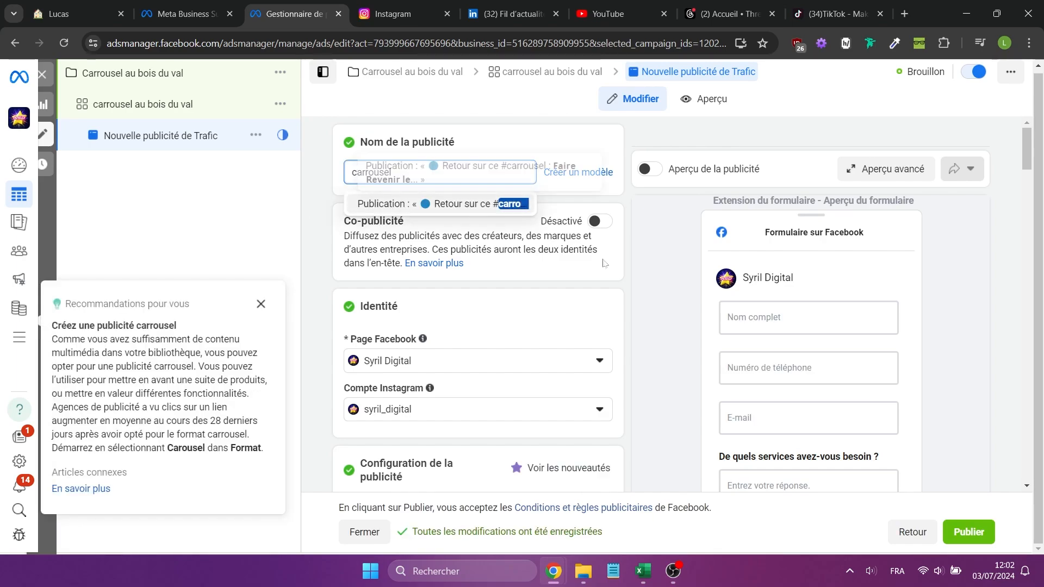
pyautogui.click(660, 267)
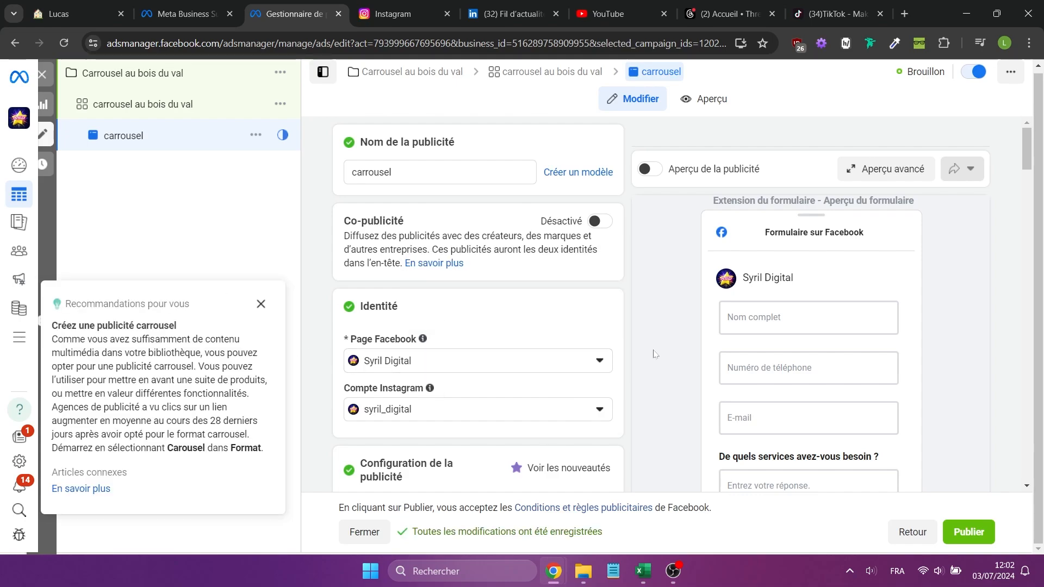
# - Set the ad's format to Carrousel
pyautogui.scroll(-5, 646, 373)
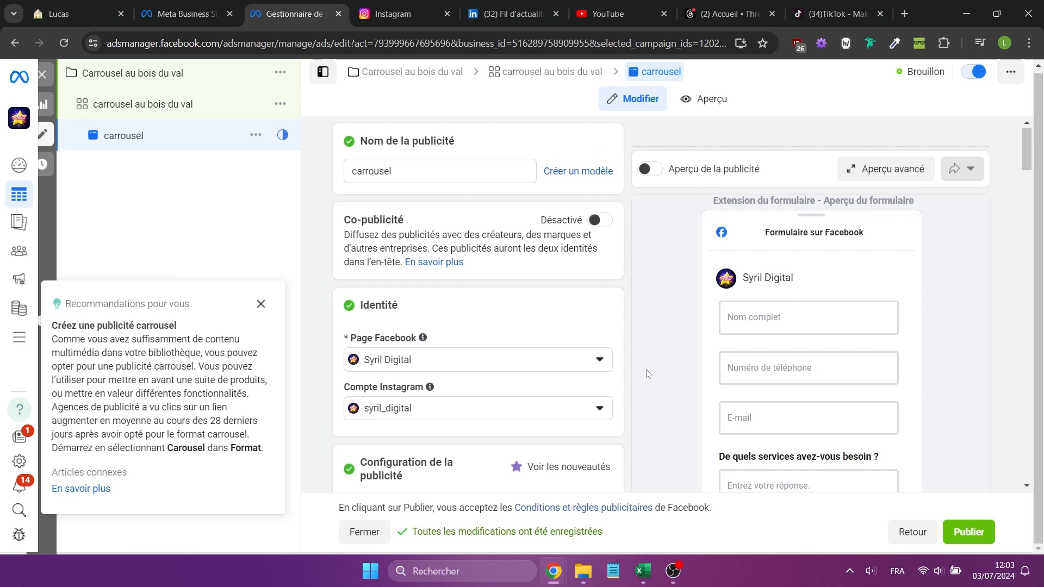
pyautogui.scroll(-5, 647, 374)
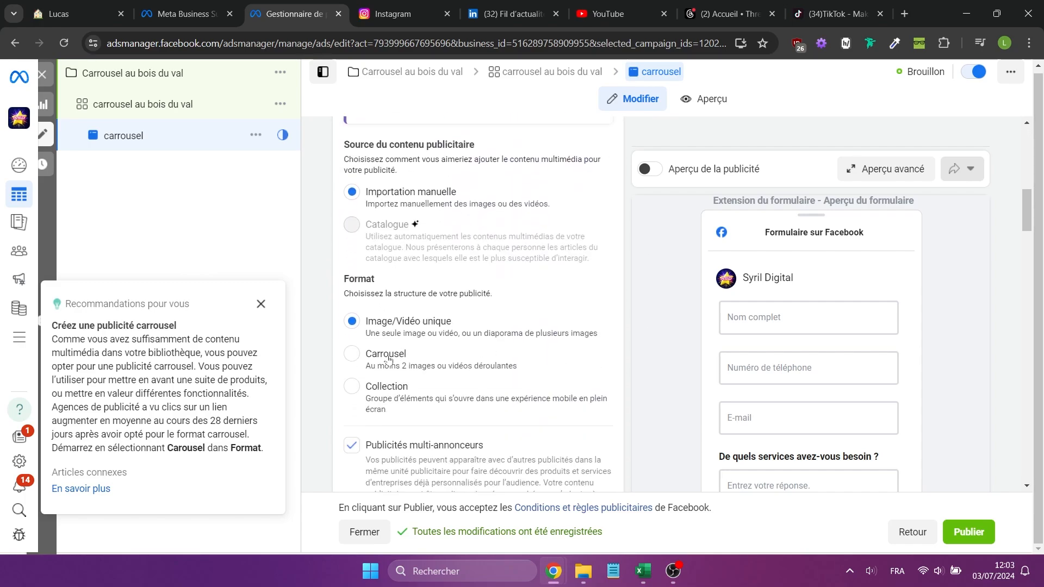
pyautogui.click(353, 355)
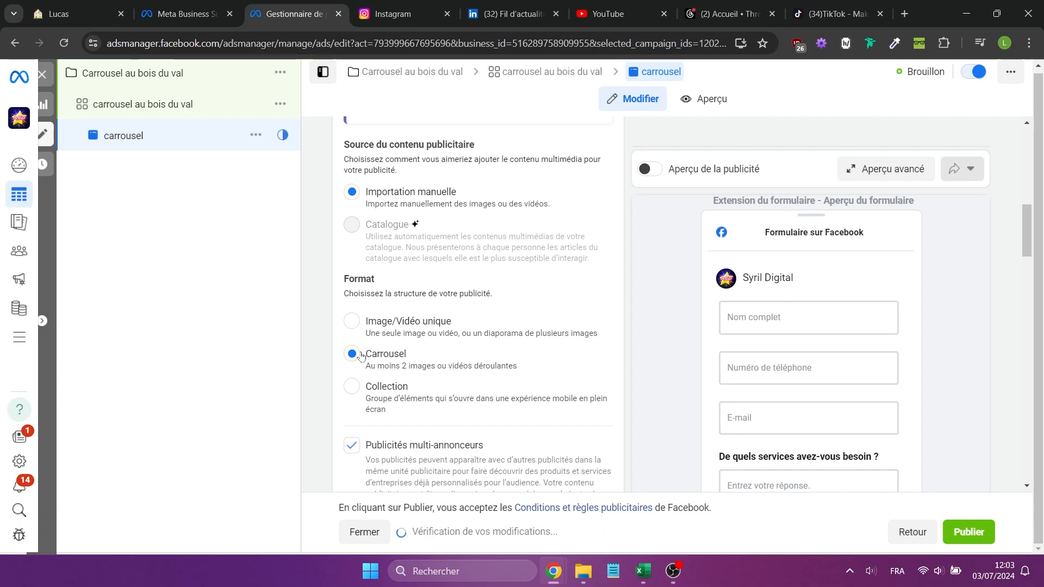
# - Start adding image cards to the carousel by importing image files from the computer
pyautogui.scroll(-7, 512, 335)
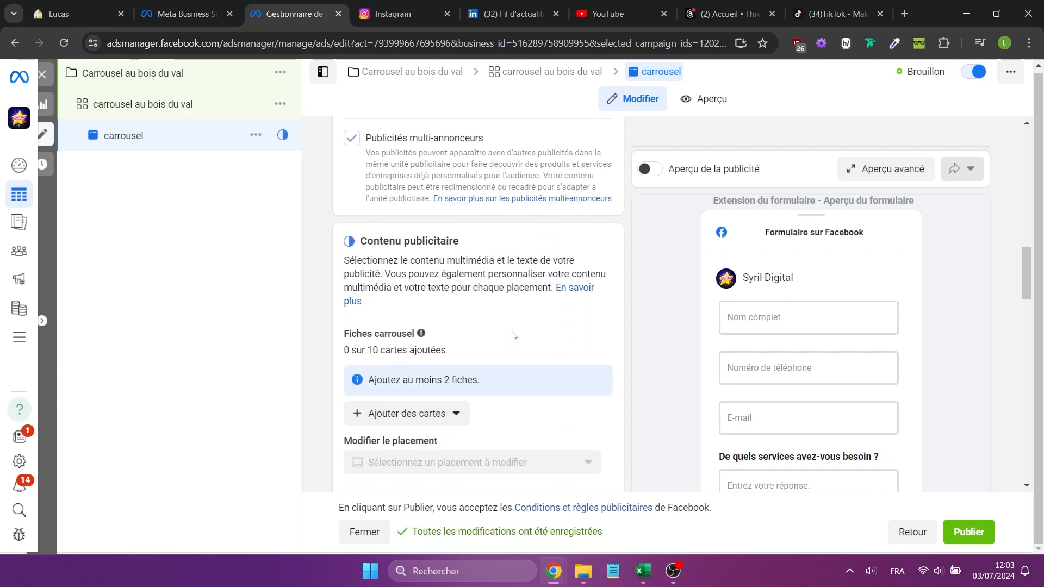
pyautogui.click(402, 319)
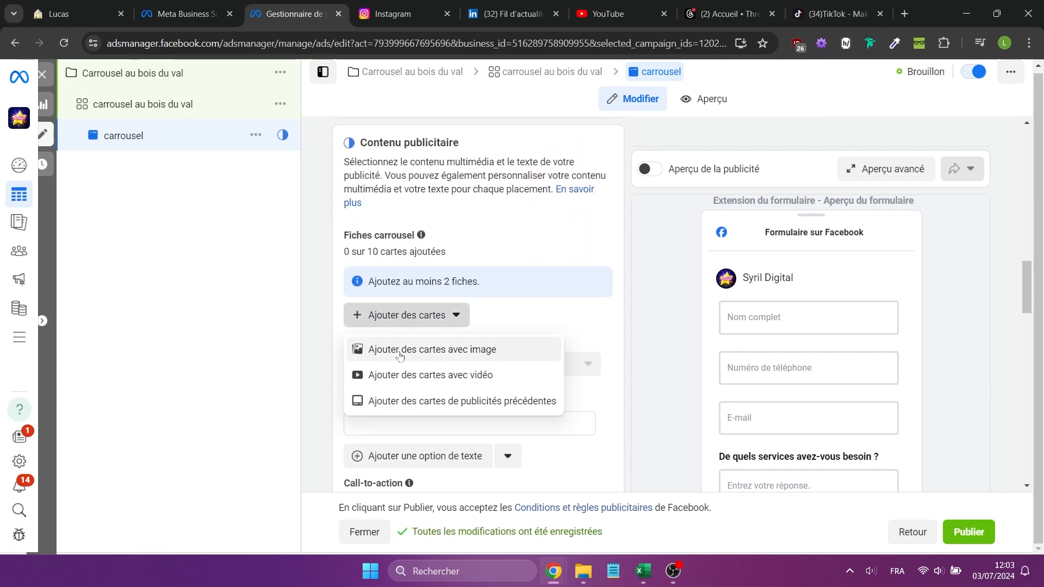
pyautogui.click(407, 349)
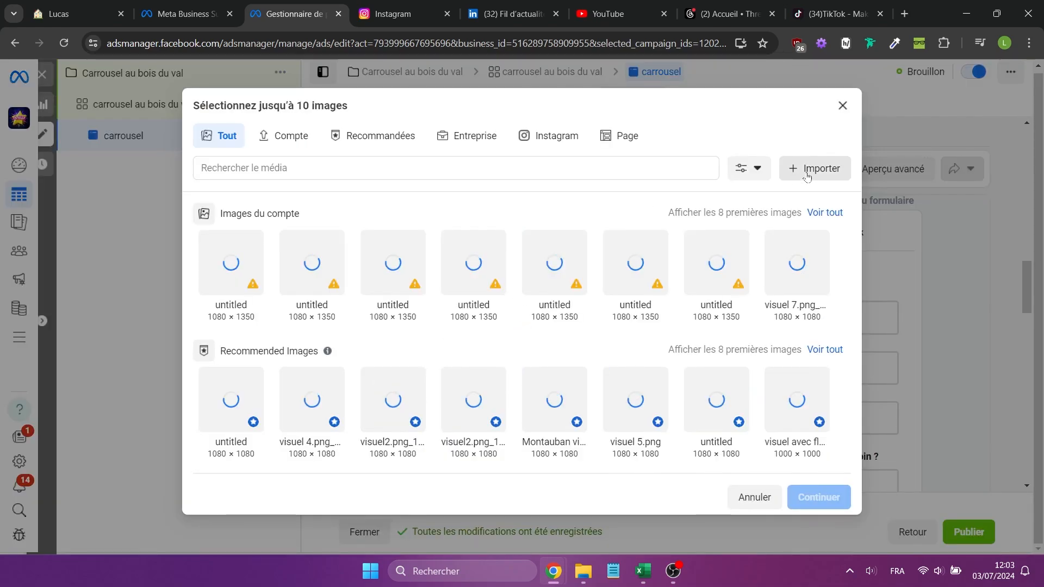
pyautogui.click(814, 169)
# - Copy the path of the "au bois du val" images folder from File Explorer and open that folder in the browser's file picker
pyautogui.click(594, 570)
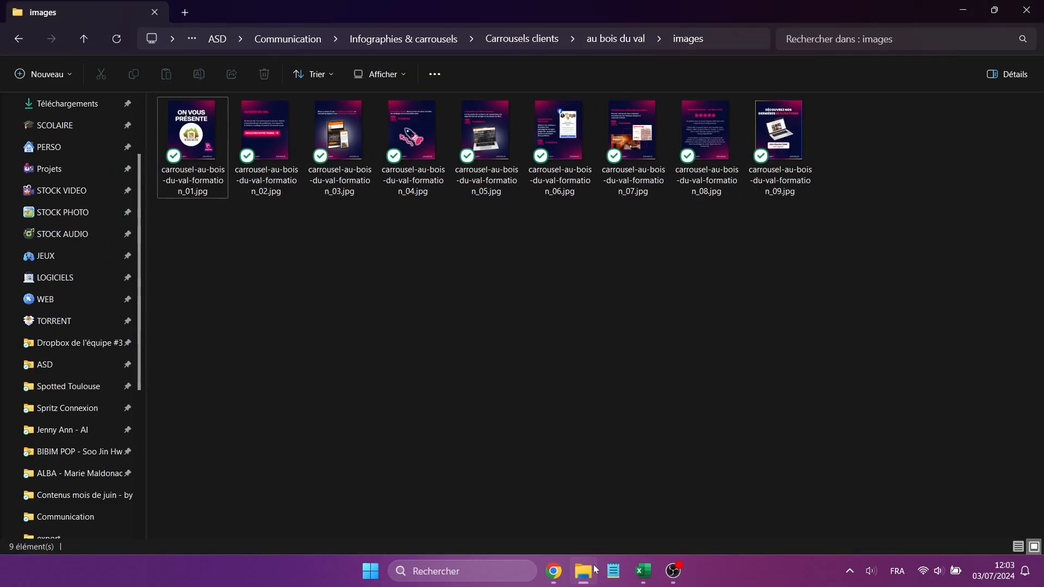
pyautogui.click(732, 40)
pyautogui.click(554, 571)
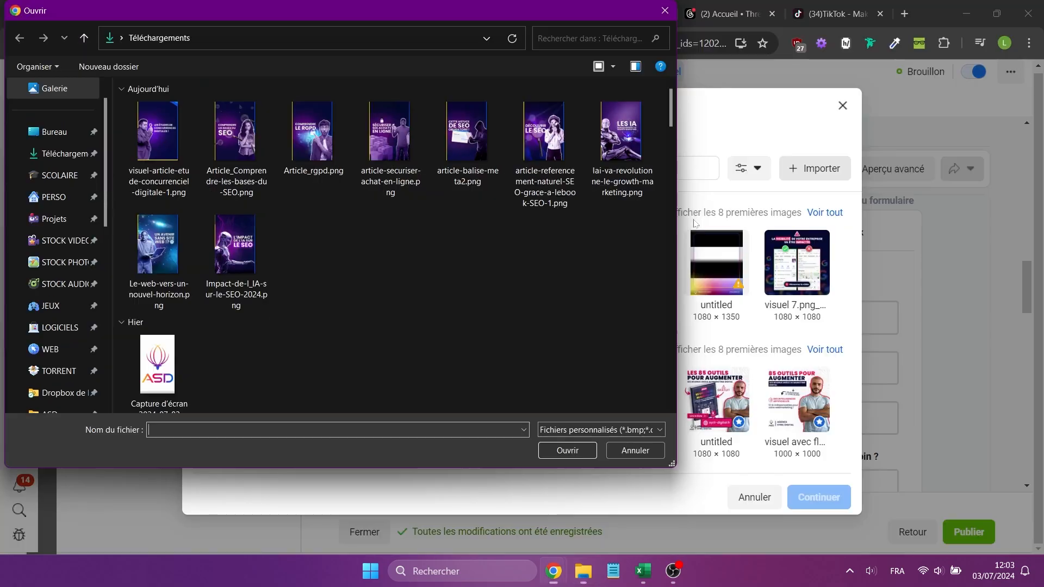
pyautogui.click(399, 39)
pyautogui.hotkey('ctrl', 'v')
pyautogui.press('Return')
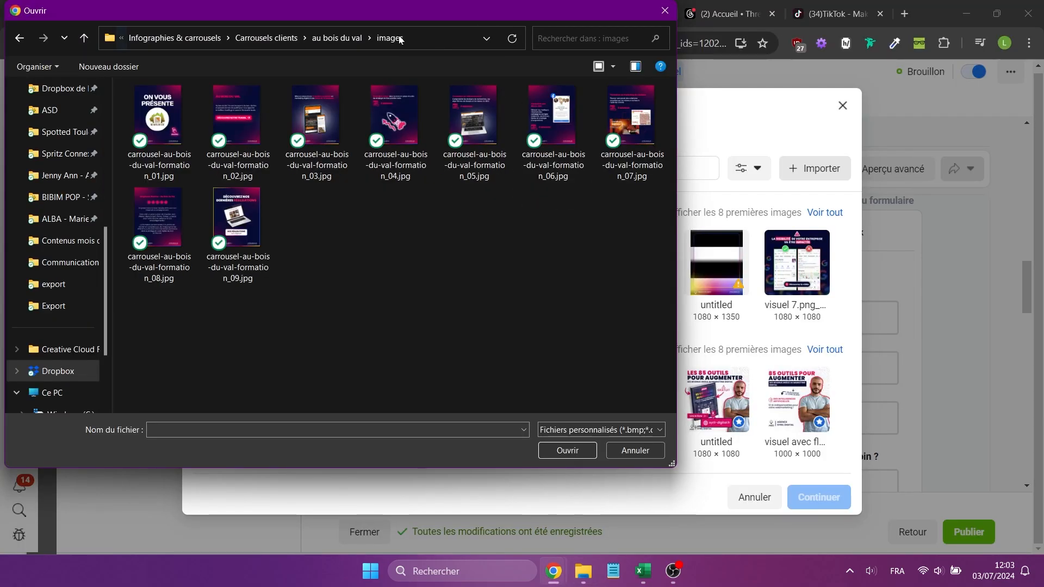
# - Import the nine images carrousel-au-bois-du-val-formation_01.jpg through carrousel-au-bois-du-val-formation_09.jpg into the ad account's media library
pyautogui.click(172, 135)
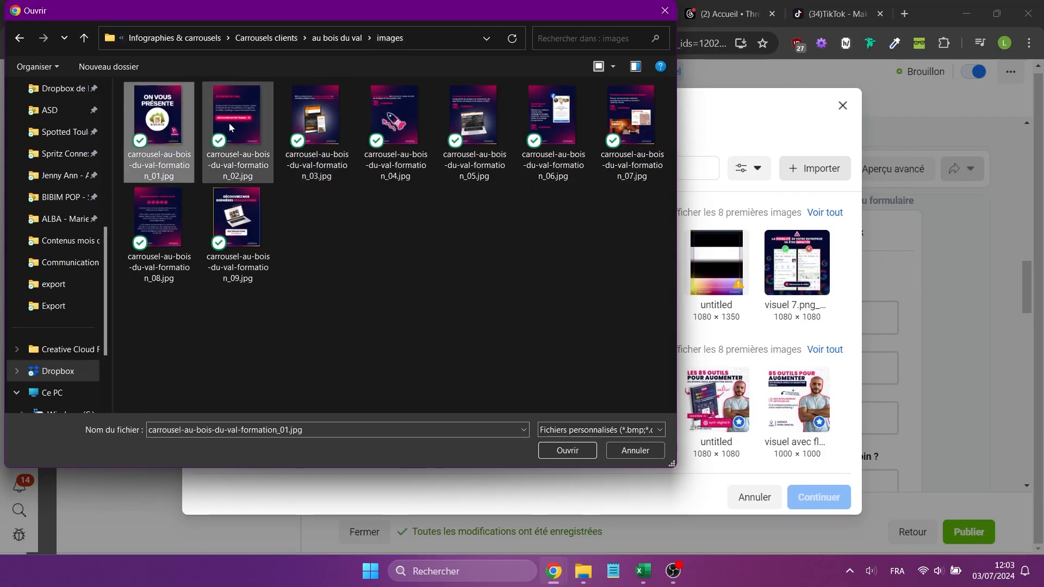
pyautogui.keyDown('shift'); pyautogui.click(239, 231); pyautogui.keyUp('shift')
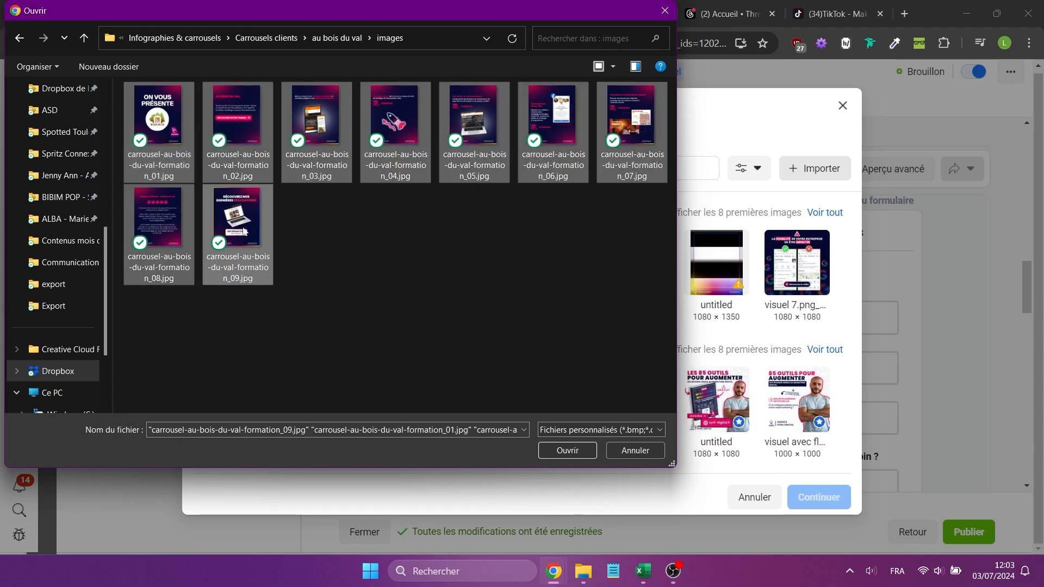
pyautogui.click(576, 452)
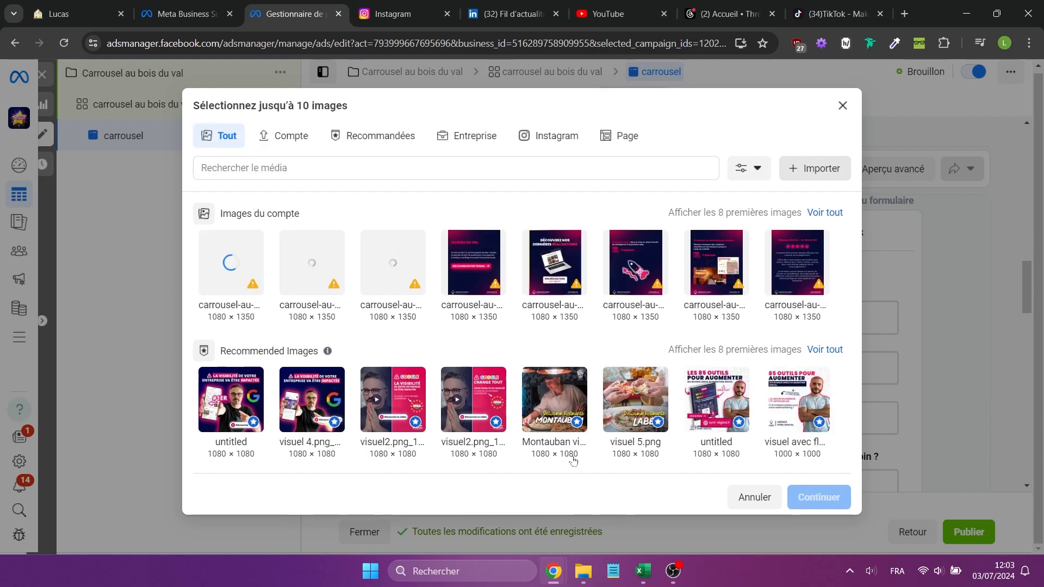
# - Select the nine imported account images in order from 01 to 09 and add them as carousel cards
pyautogui.click(822, 212)
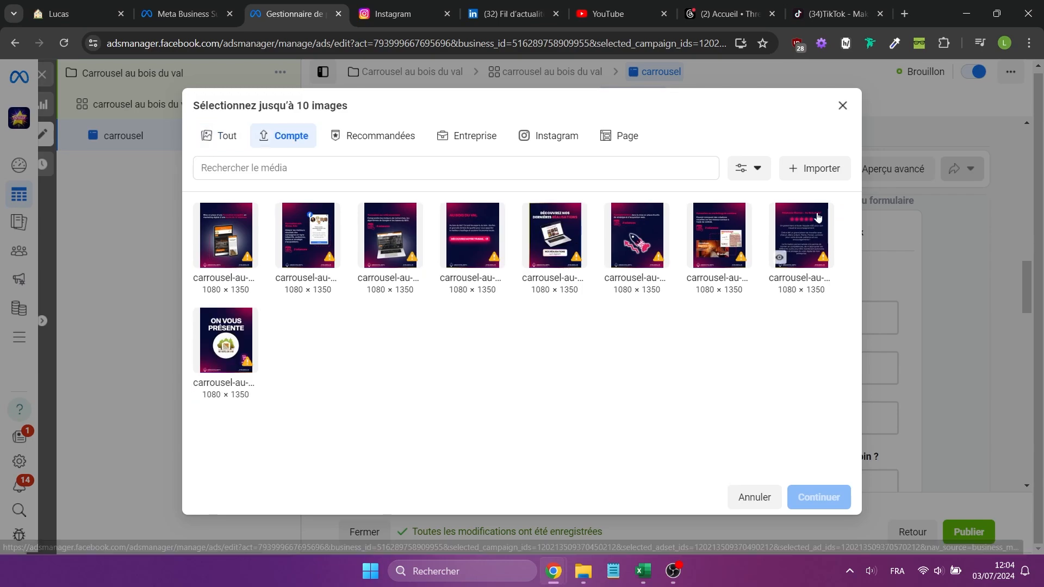
pyautogui.click(231, 352)
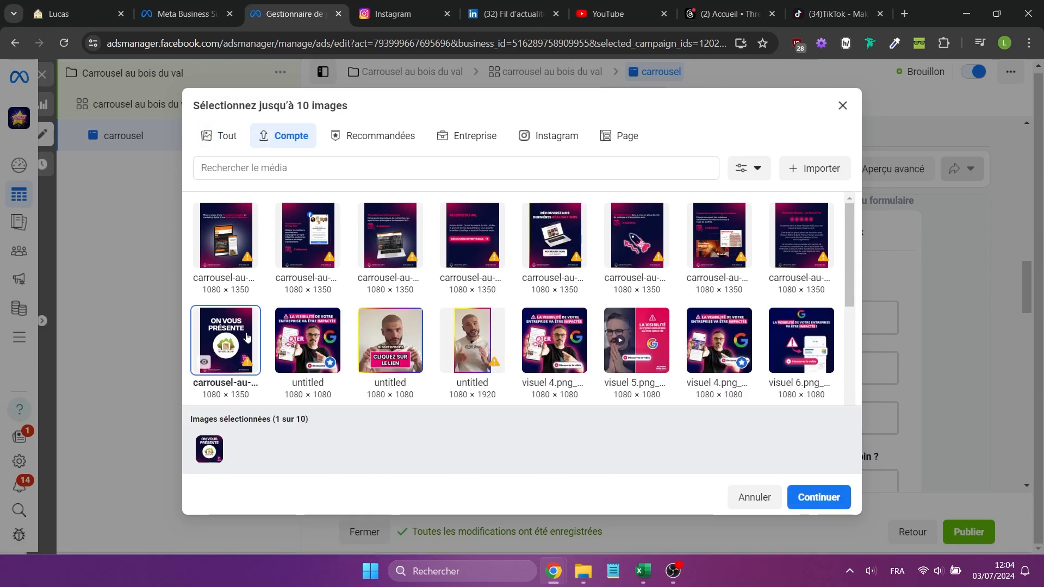
pyautogui.click(485, 241)
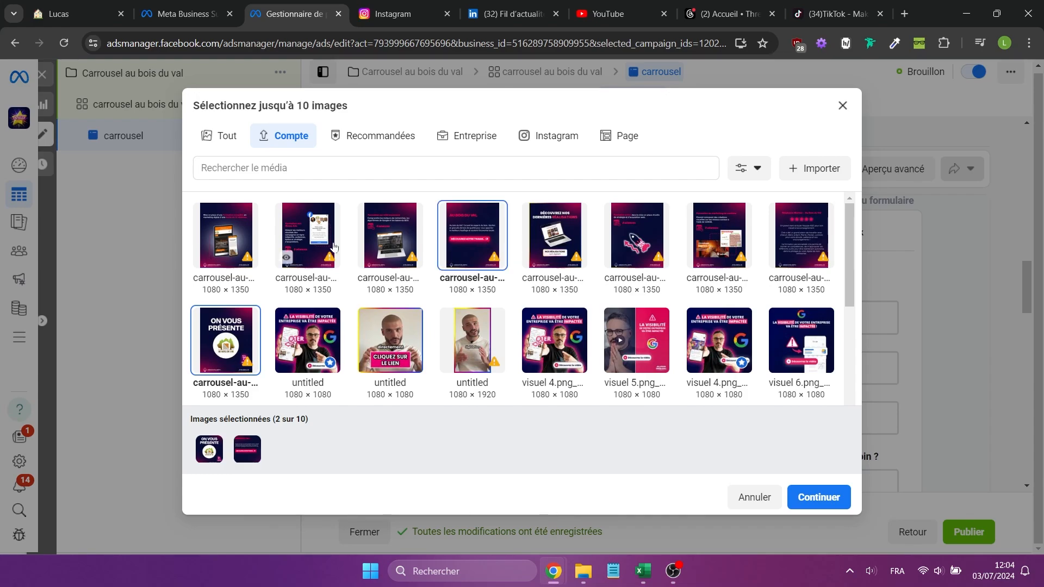
pyautogui.click(226, 239)
pyautogui.click(637, 239)
pyautogui.click(400, 242)
pyautogui.click(323, 247)
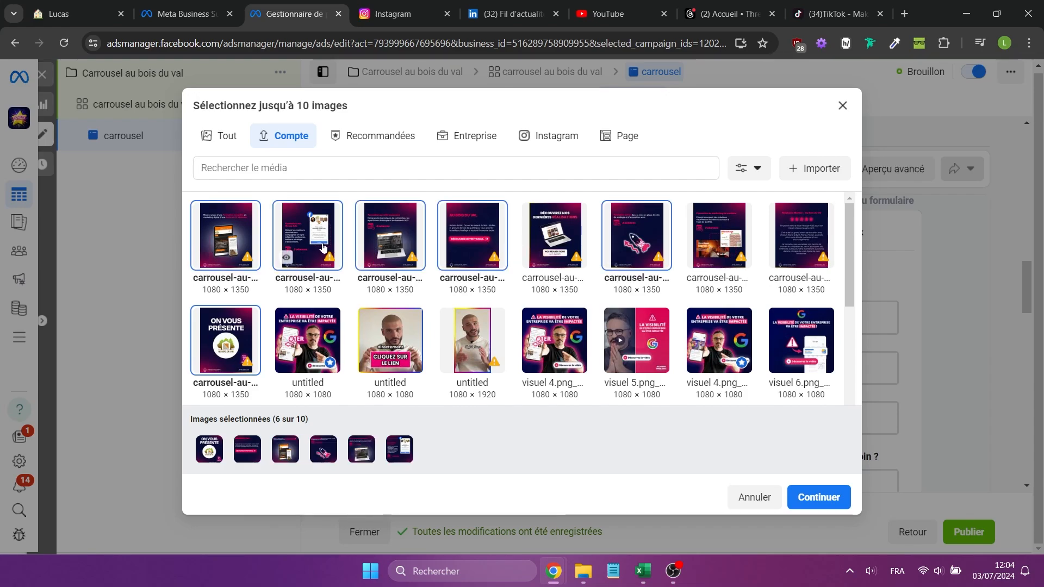
pyautogui.click(698, 256)
pyautogui.click(793, 258)
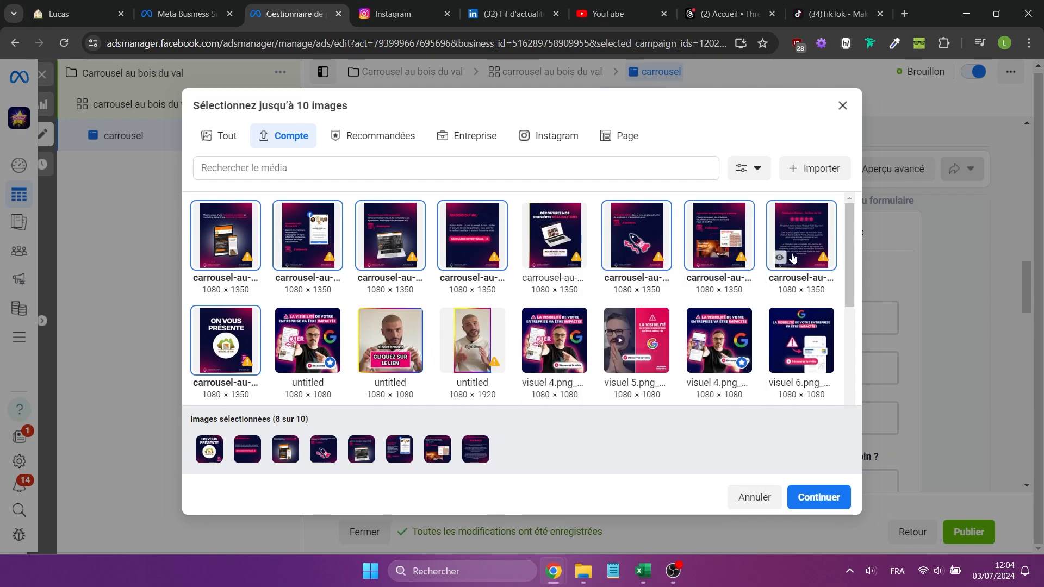
pyautogui.click(553, 247)
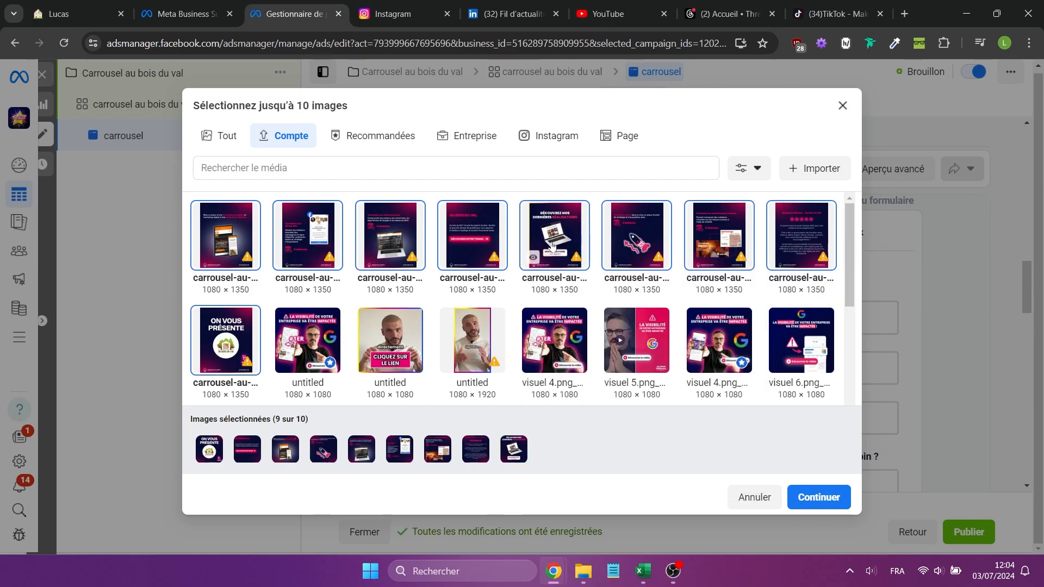
pyautogui.click(817, 497)
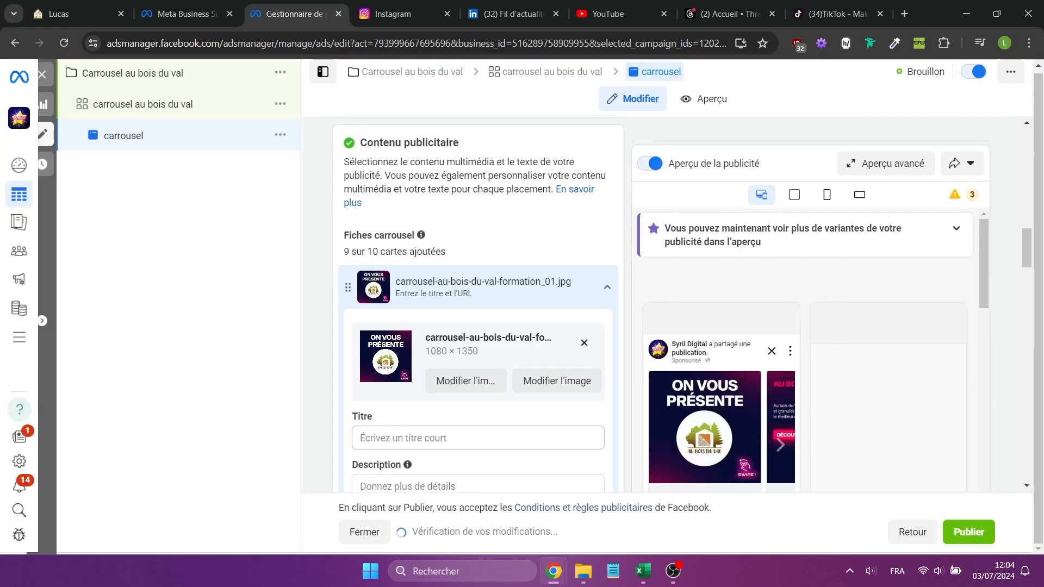
# - Title the first carousel card "Découvrez nos réalisation pour Au Bois du Val"
pyautogui.scroll(-2, 326, 415)
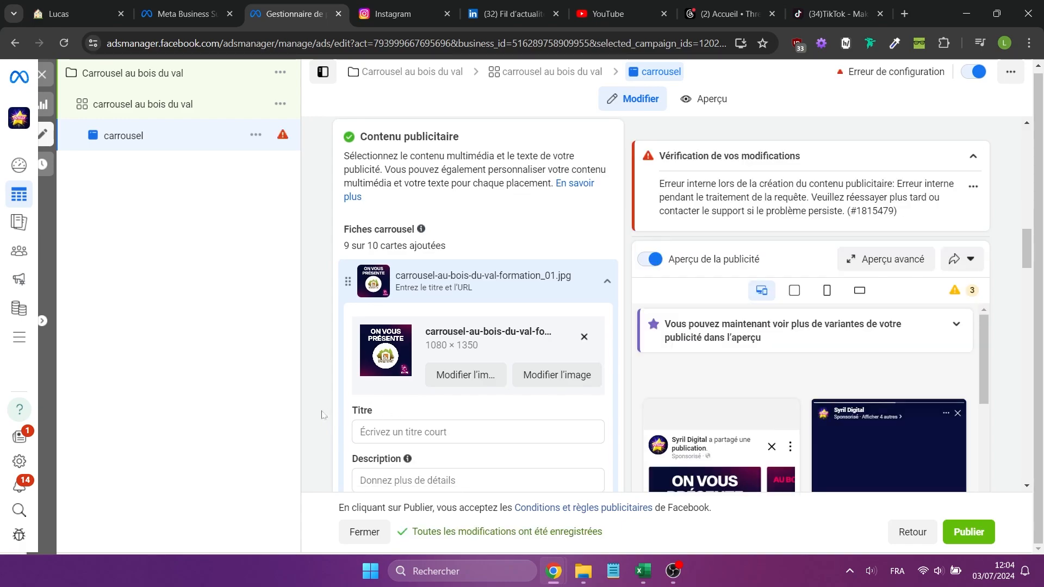
pyautogui.click(405, 319)
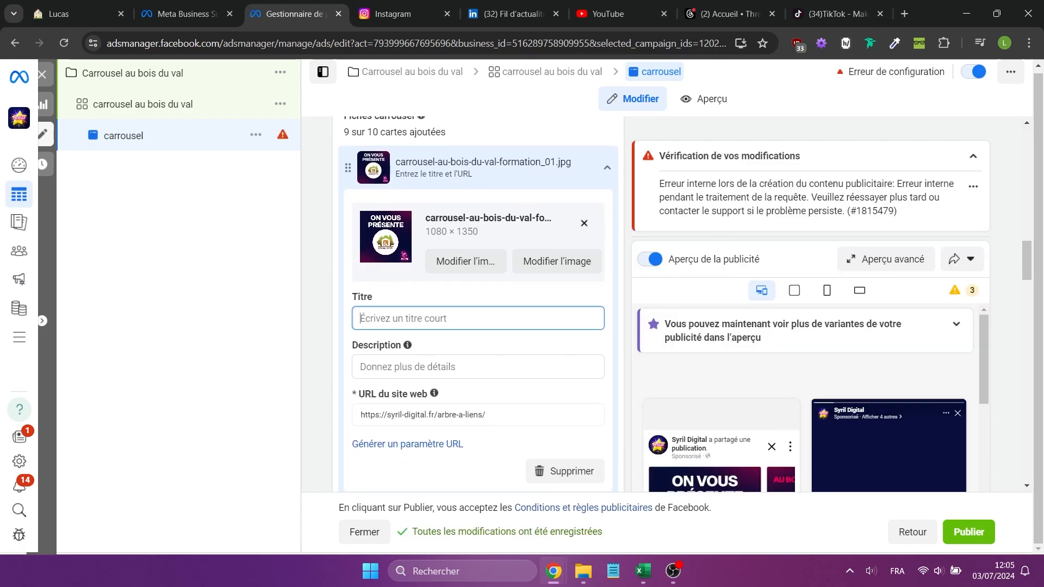
pyautogui.write('Déouvrez')
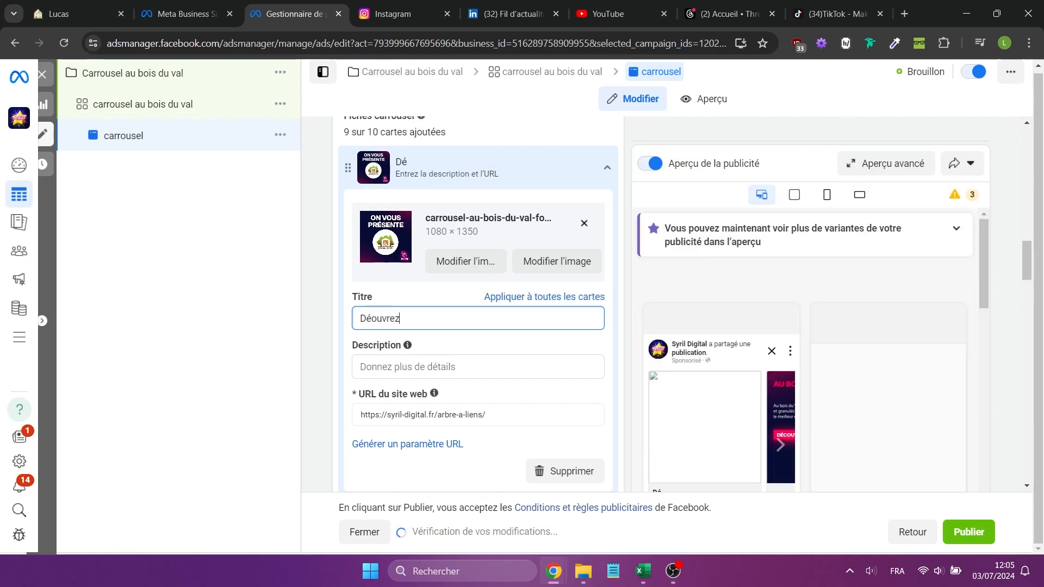
pyautogui.press('BackSpace')
pyautogui.write('couvrez')
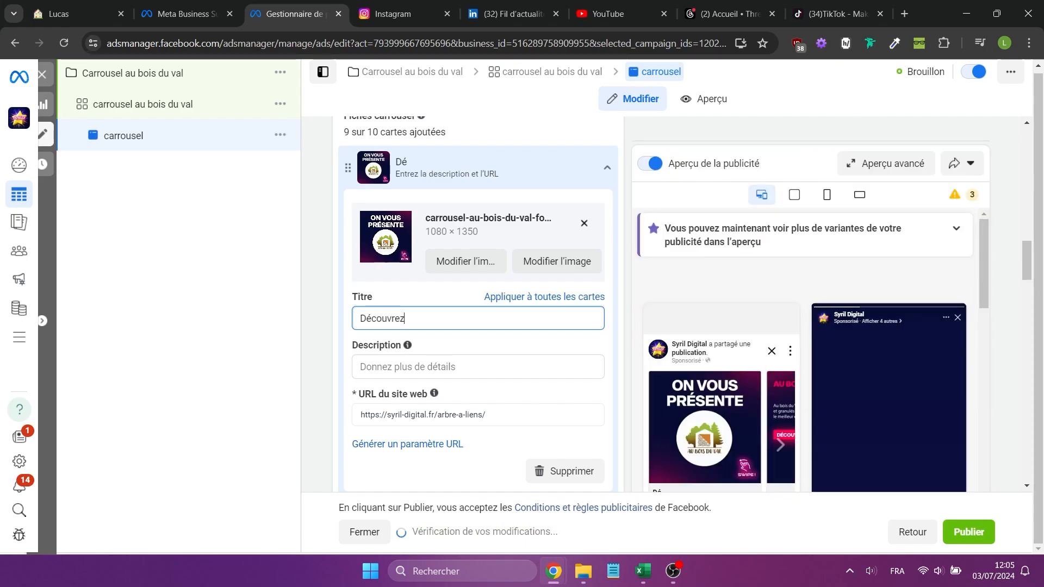
pyautogui.write(' nos réalisation')
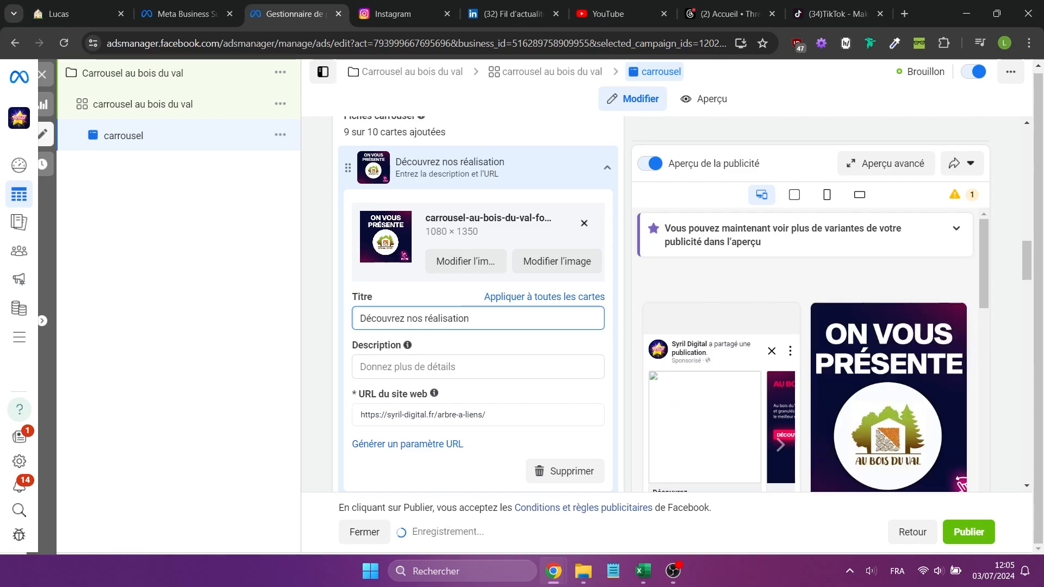
pyautogui.write(' pour Au Bois du')
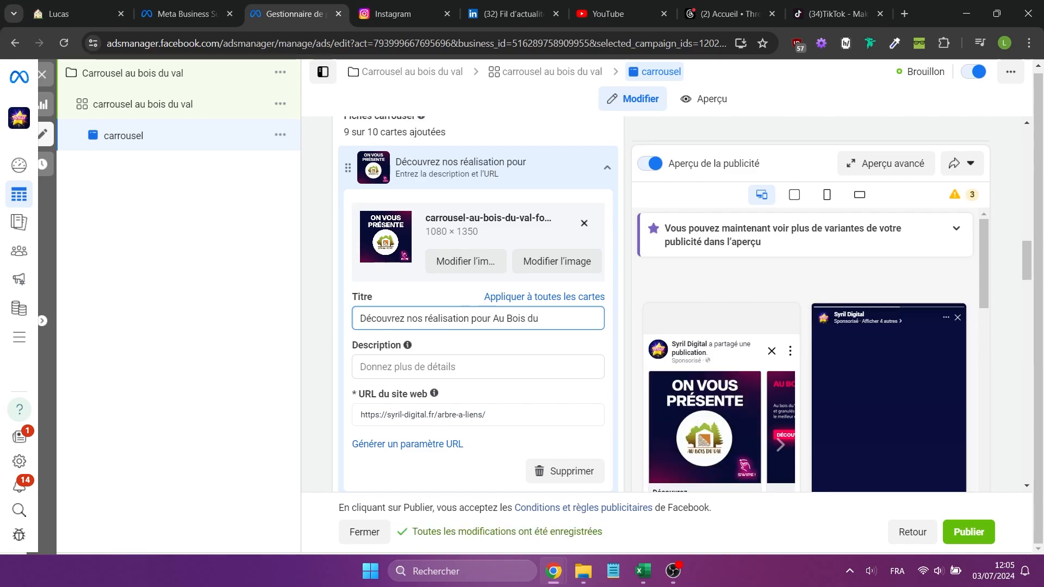
pyautogui.write(' Val')
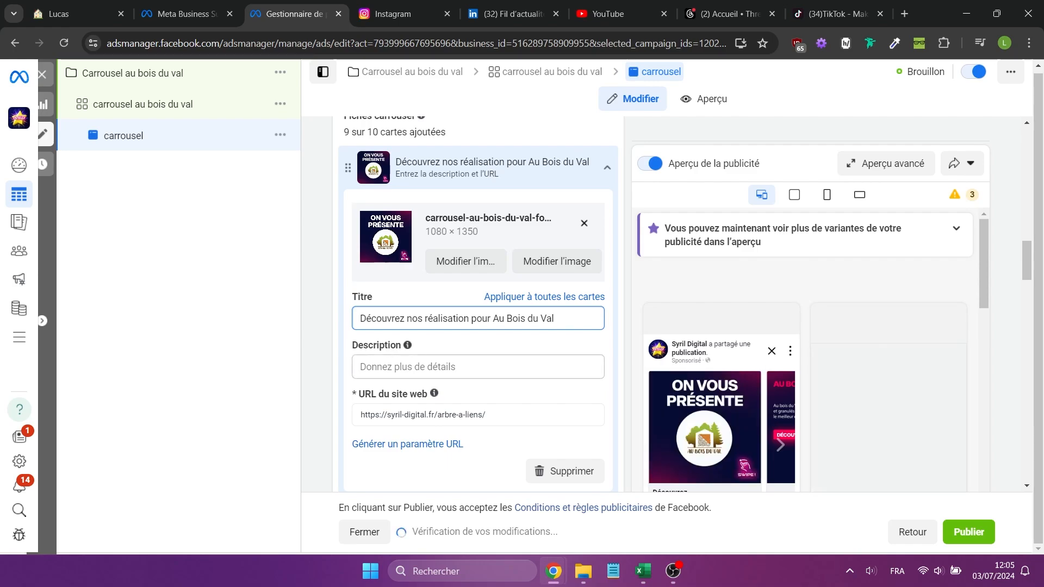
pyautogui.scroll(-1, 353, 357)
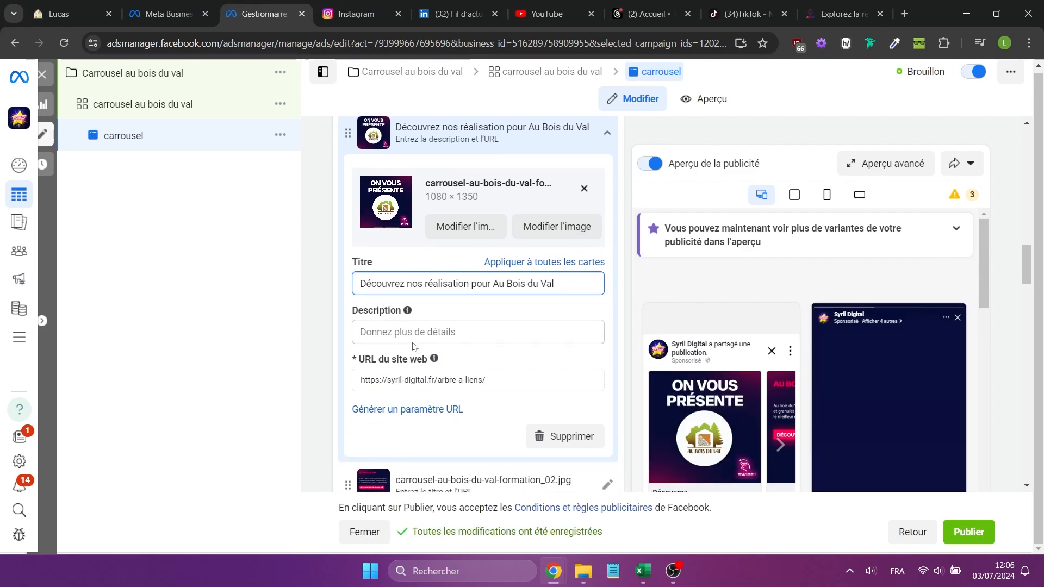
pyautogui.moveTo(490, 380); pyautogui.dragTo(348, 373)
pyautogui.write('https://syril-digital.fr/creation-site-web-bois-de-chauffage/')
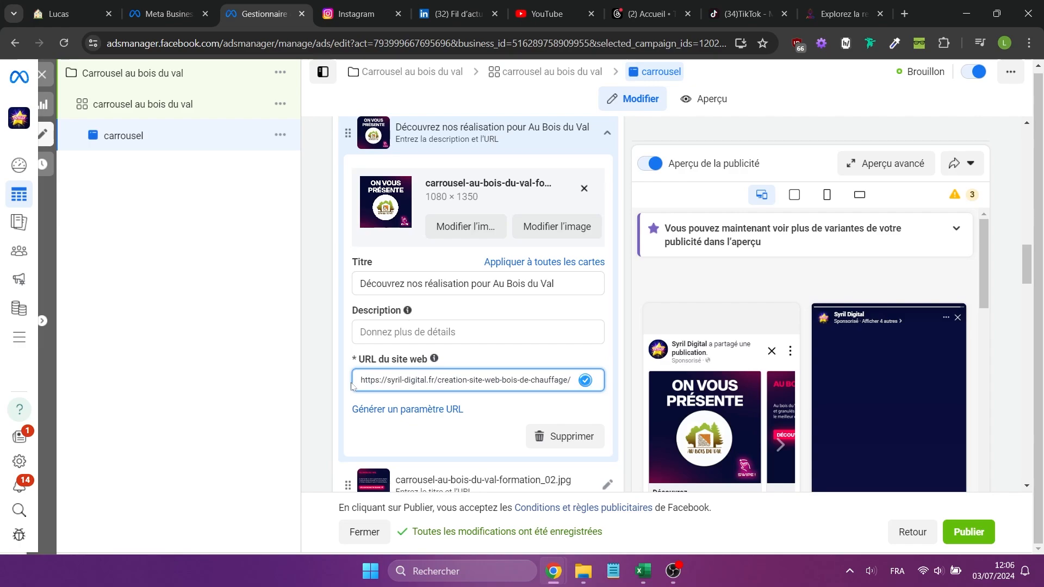
# - Set the ad destination's browser extension to Aucun so that no contact button is added
pyautogui.scroll(-2, 321, 394)
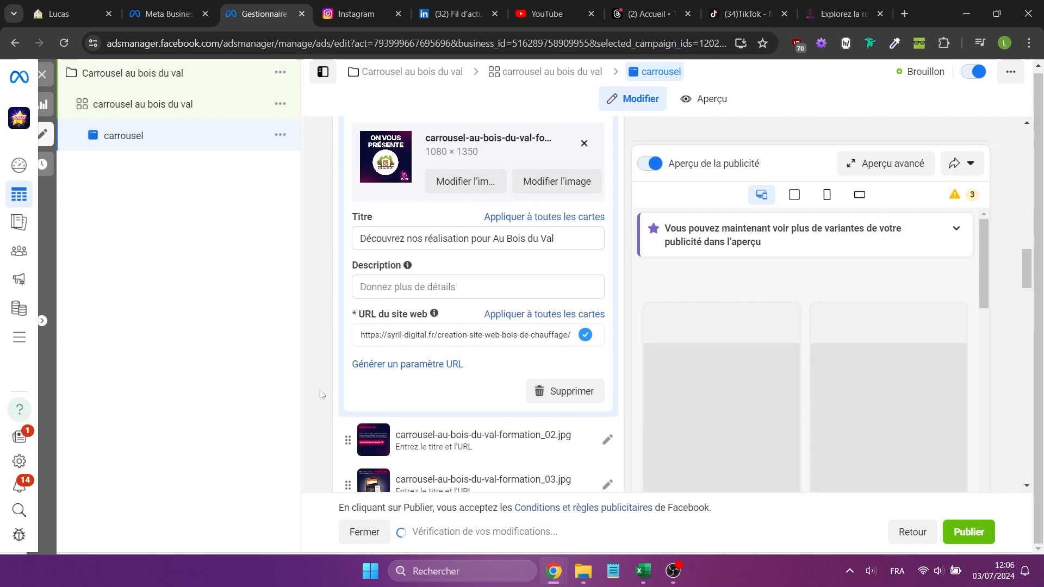
pyautogui.scroll(-8, 320, 394)
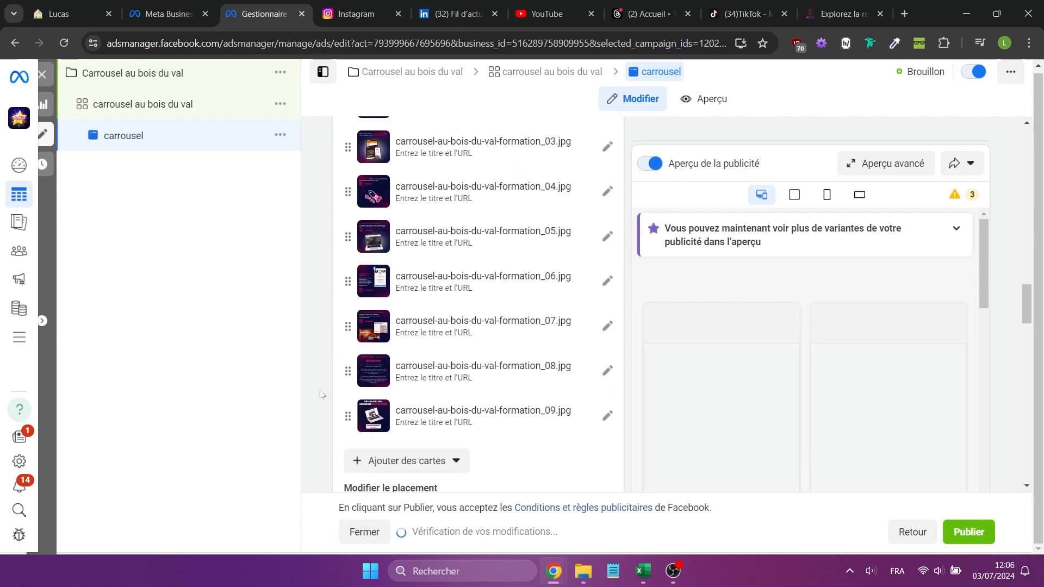
pyautogui.scroll(-4, 320, 395)
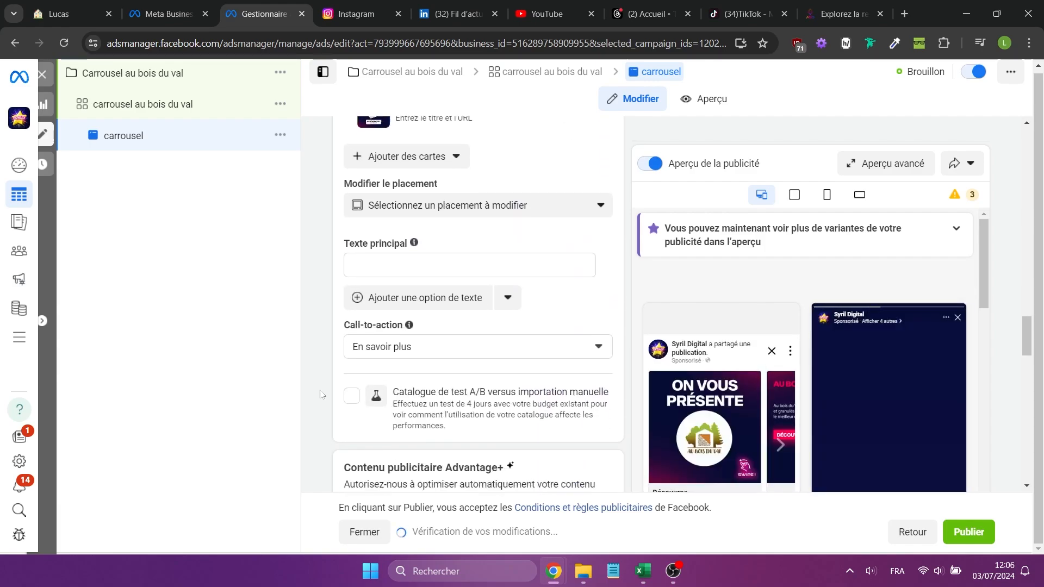
pyautogui.scroll(-2, 321, 395)
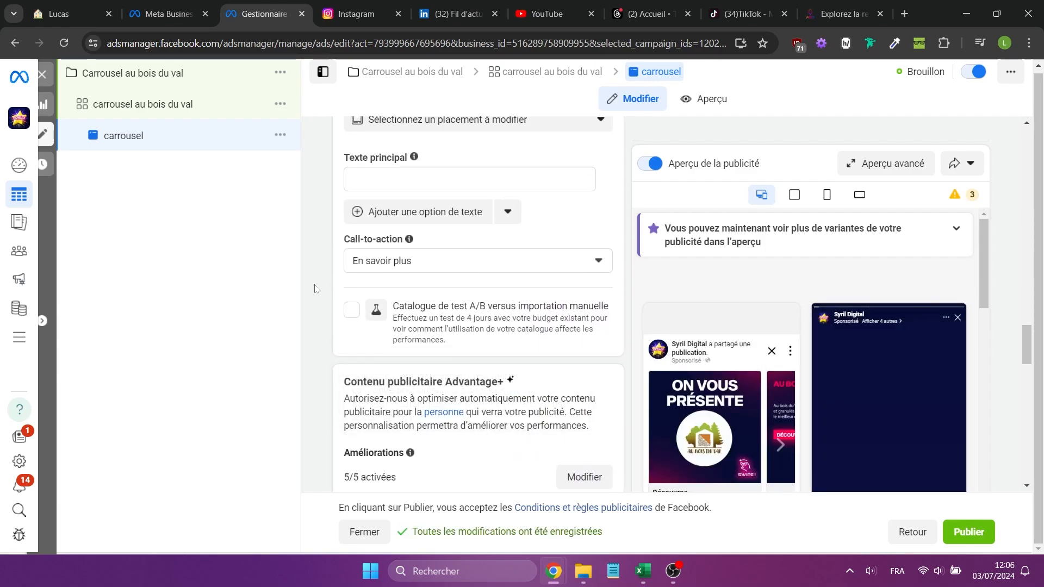
pyautogui.scroll(-3, 316, 310)
pyautogui.scroll(-3, 315, 310)
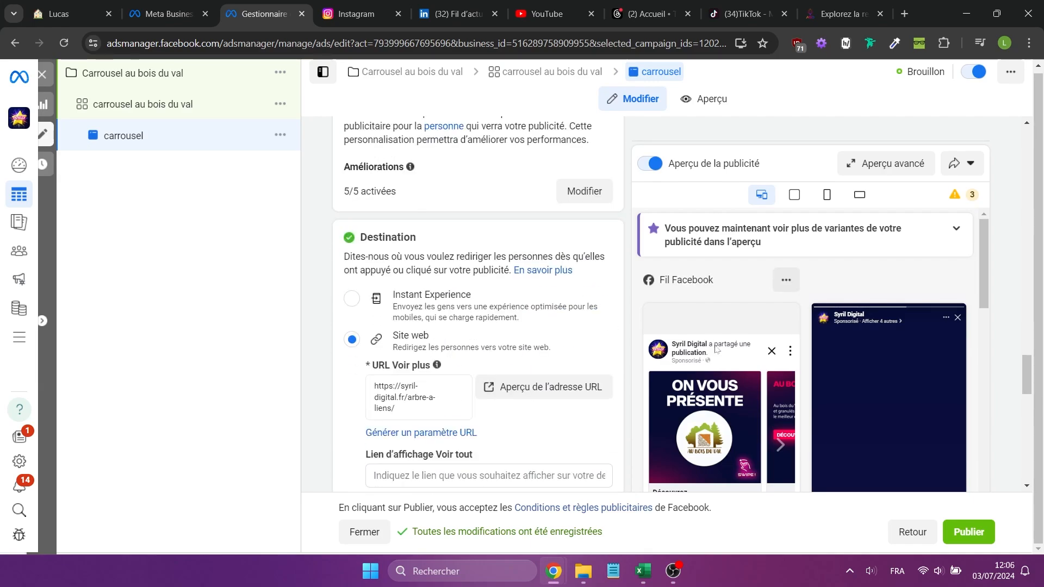
pyautogui.scroll(-2, 716, 350)
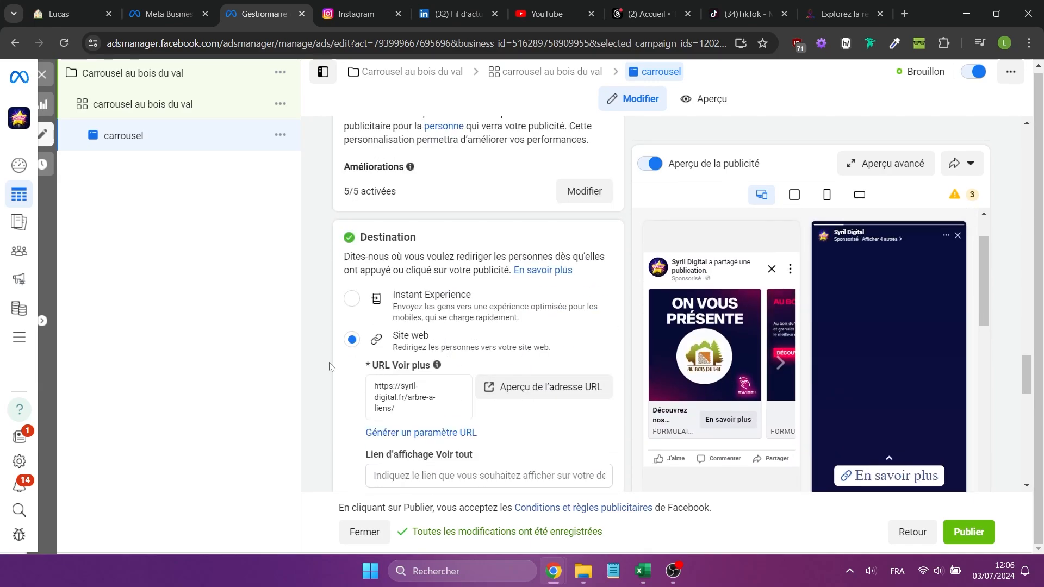
pyautogui.scroll(-4, 329, 366)
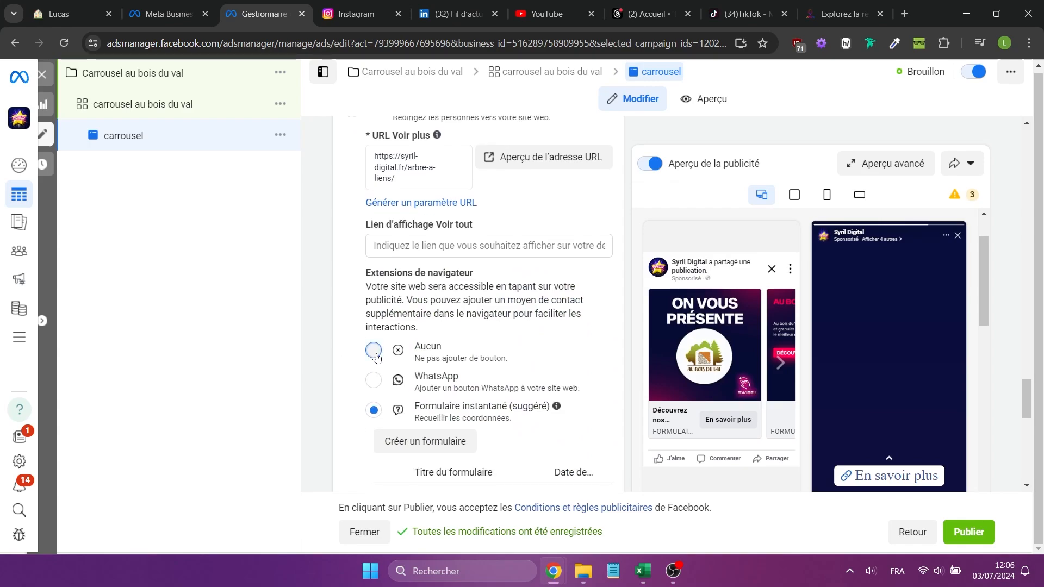
pyautogui.click(374, 350)
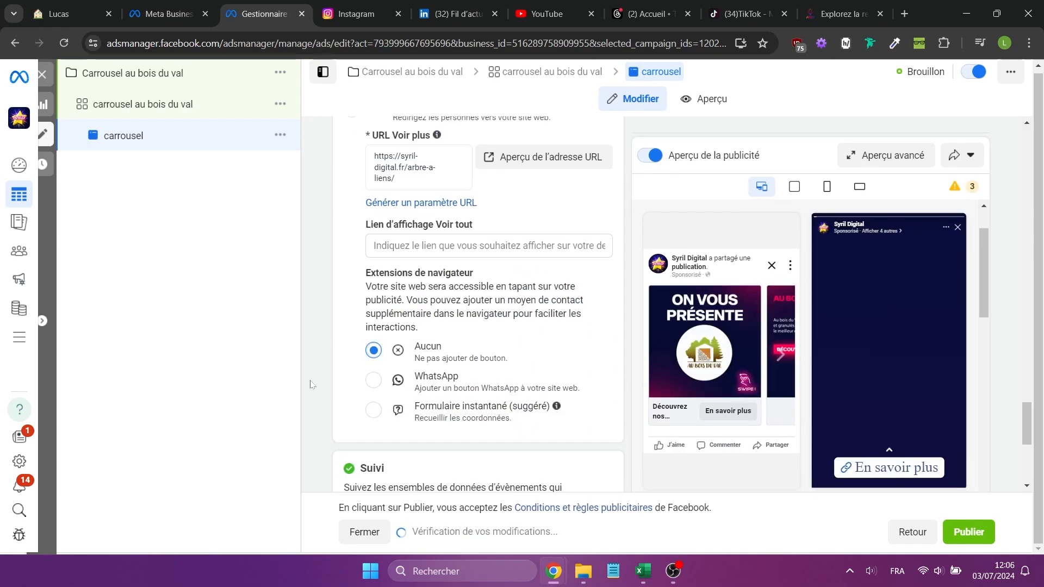
pyautogui.scroll(2, 311, 385)
pyautogui.moveTo(402, 318); pyautogui.dragTo(337, 288)
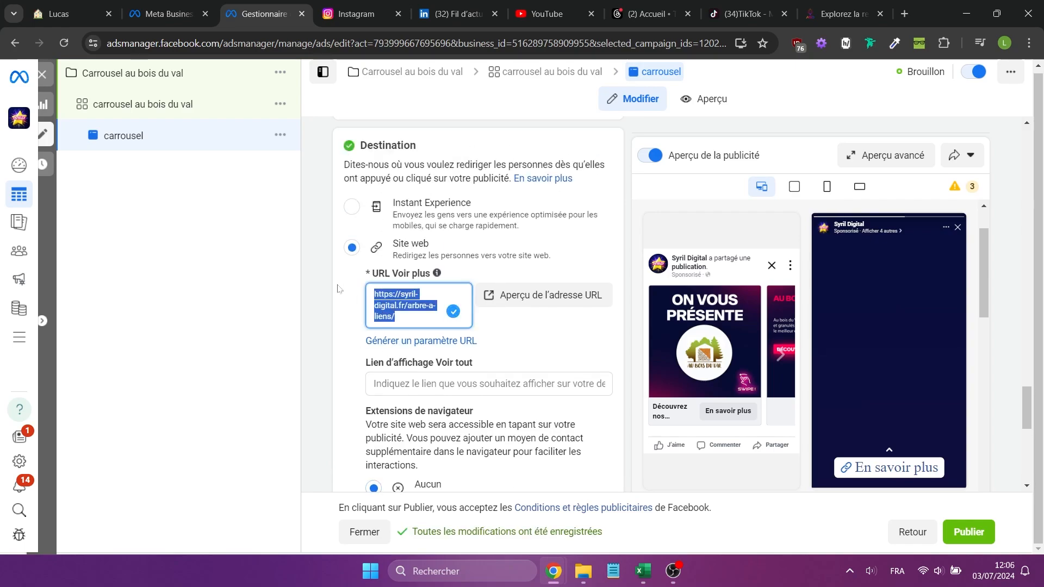
pyautogui.write('https://syril-digital.fr/creation-site-web-bois-de-chauffage/')
pyautogui.click(320, 303)
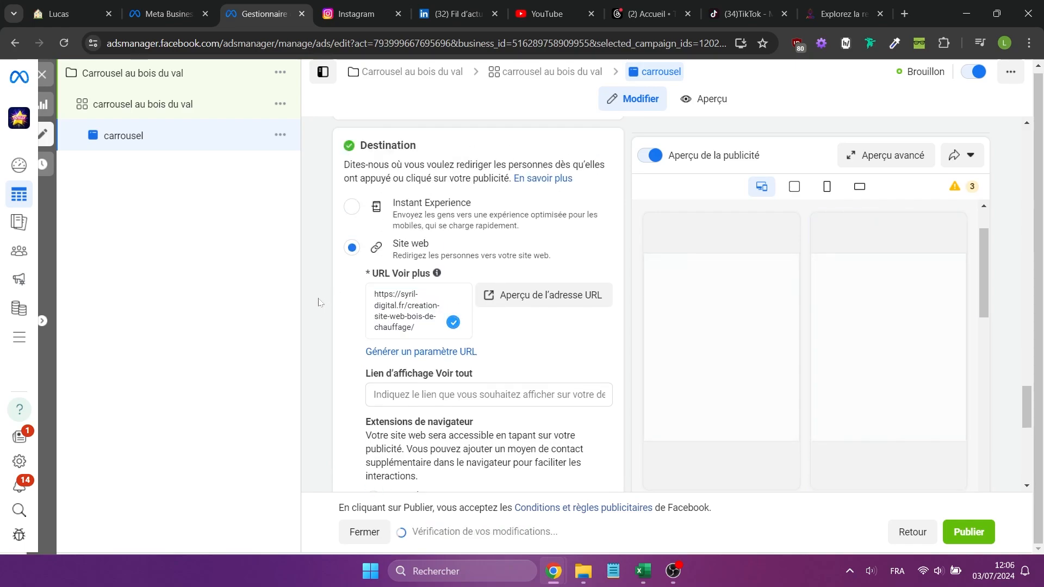
# - Review the available Call-to-action options for the carousel ad, keeping En savoir plus selected
pyautogui.scroll(10, 320, 303)
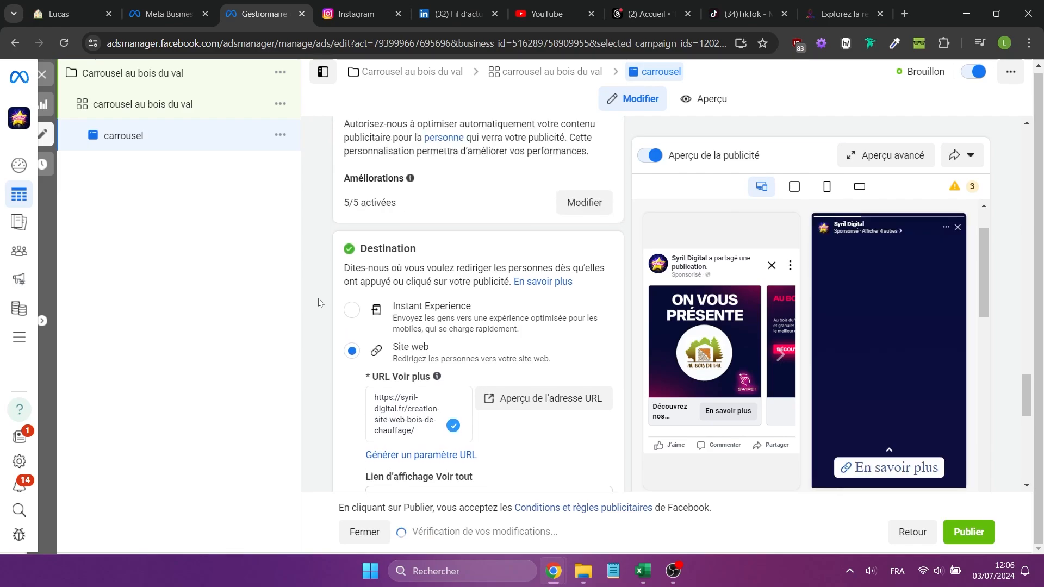
pyautogui.click(583, 314)
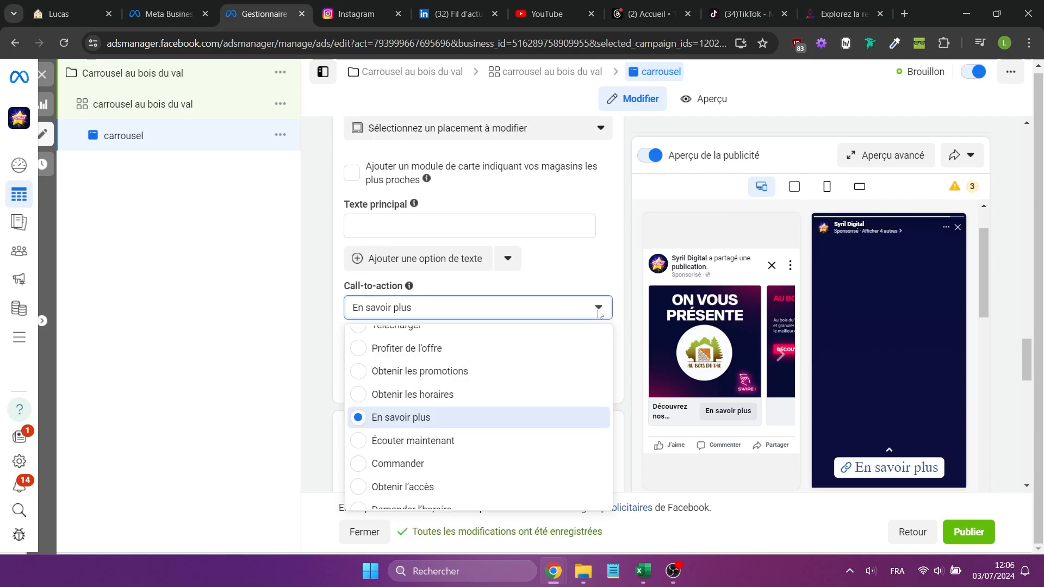
pyautogui.scroll(-1, 484, 435)
pyautogui.scroll(-4, 485, 435)
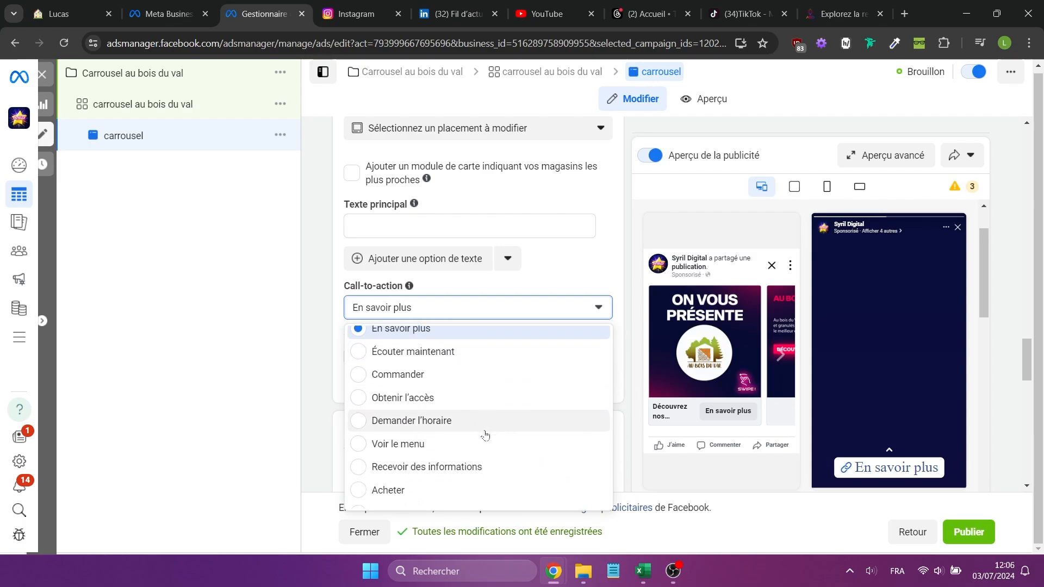
pyautogui.scroll(10, 485, 436)
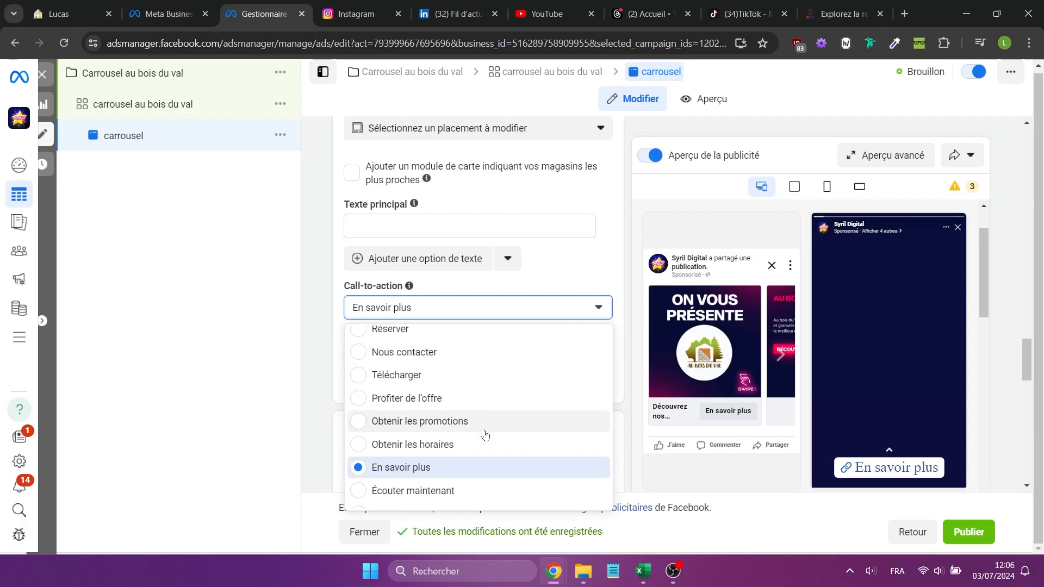
pyautogui.scroll(-2, 485, 435)
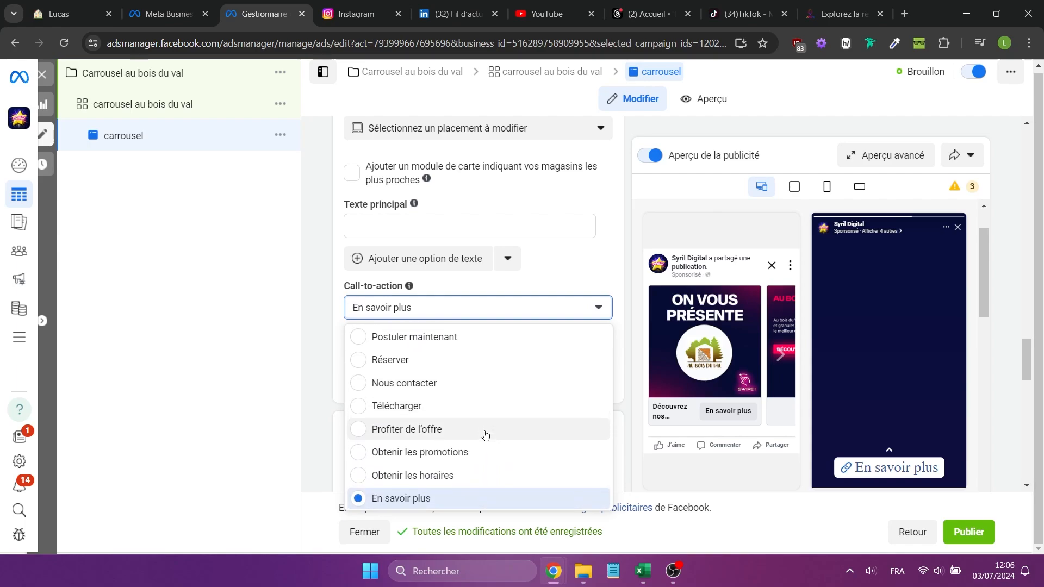
pyautogui.click(314, 389)
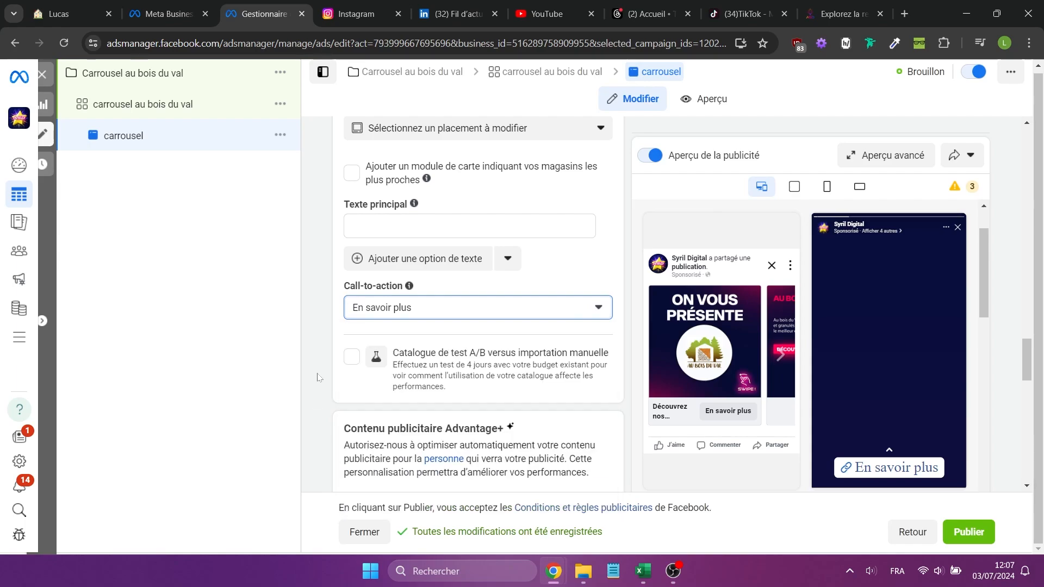
# - Turn the carrousel ad off and publish it together with its campaign and ad set
pyautogui.scroll(2, 318, 378)
pyautogui.scroll(-3, 318, 377)
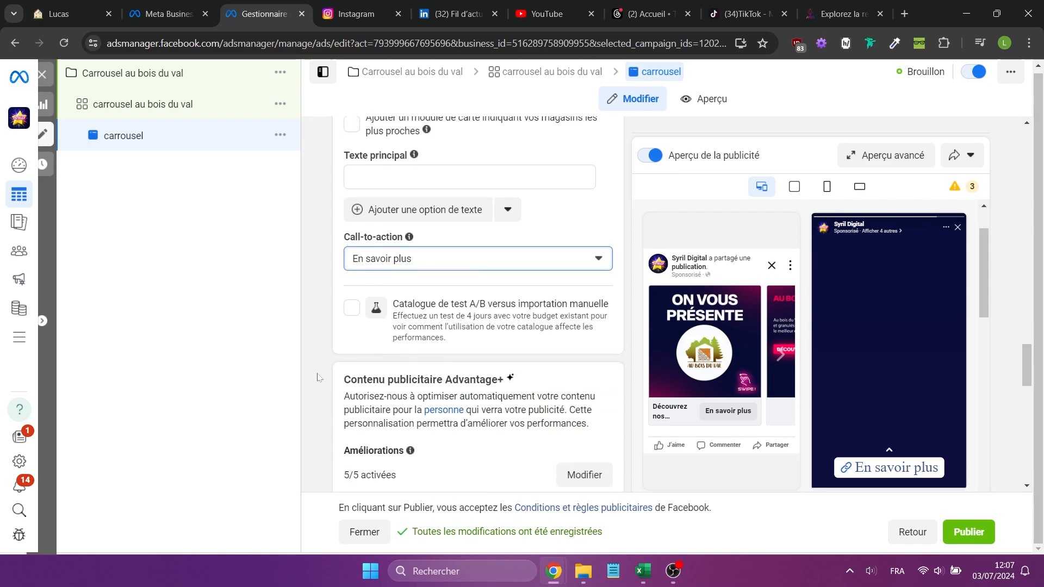
pyautogui.scroll(-15, 319, 378)
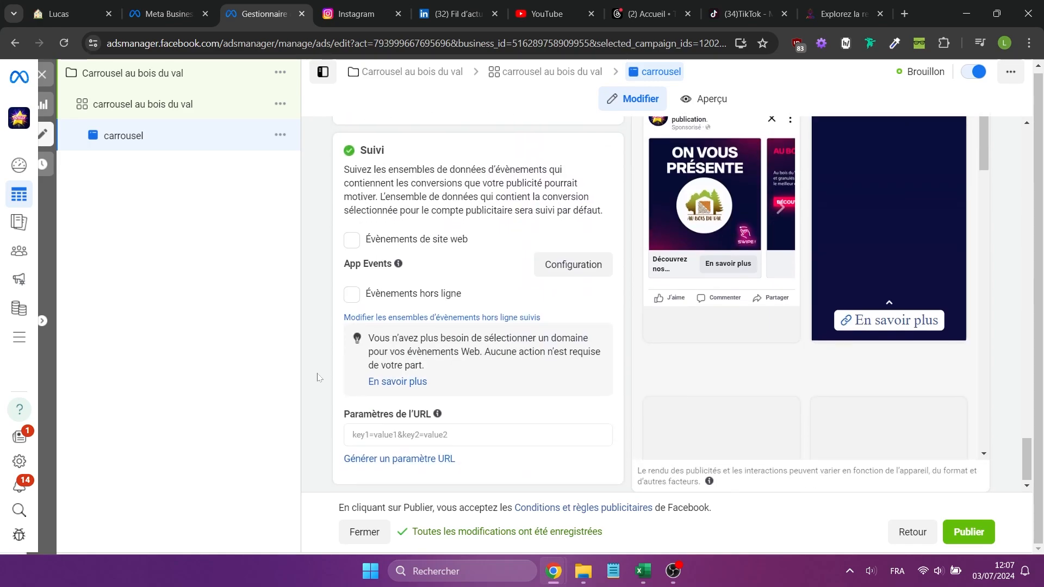
pyautogui.scroll(15, 318, 378)
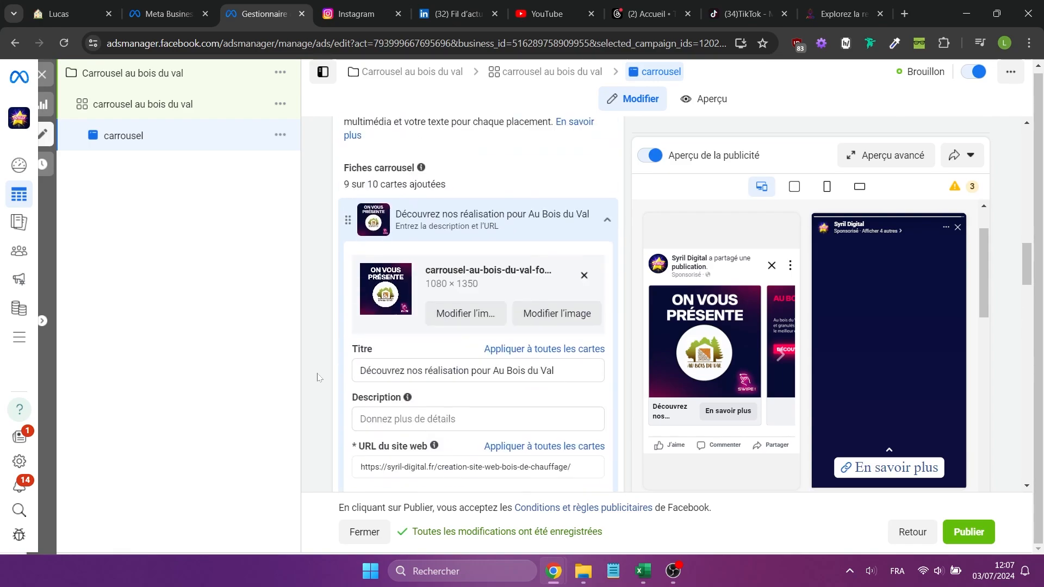
pyautogui.scroll(5, 318, 378)
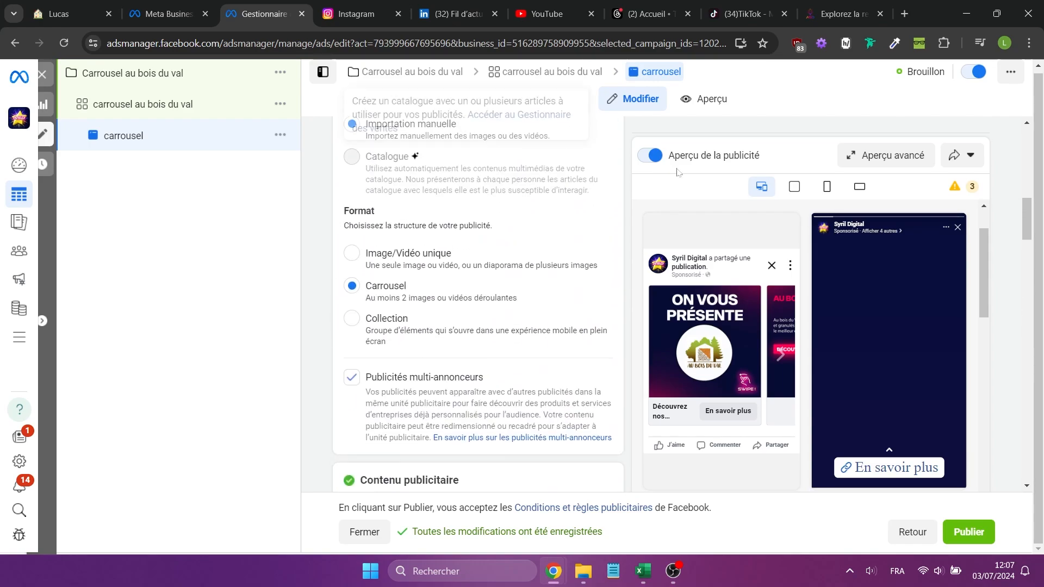
pyautogui.click(973, 71)
pyautogui.click(1013, 75)
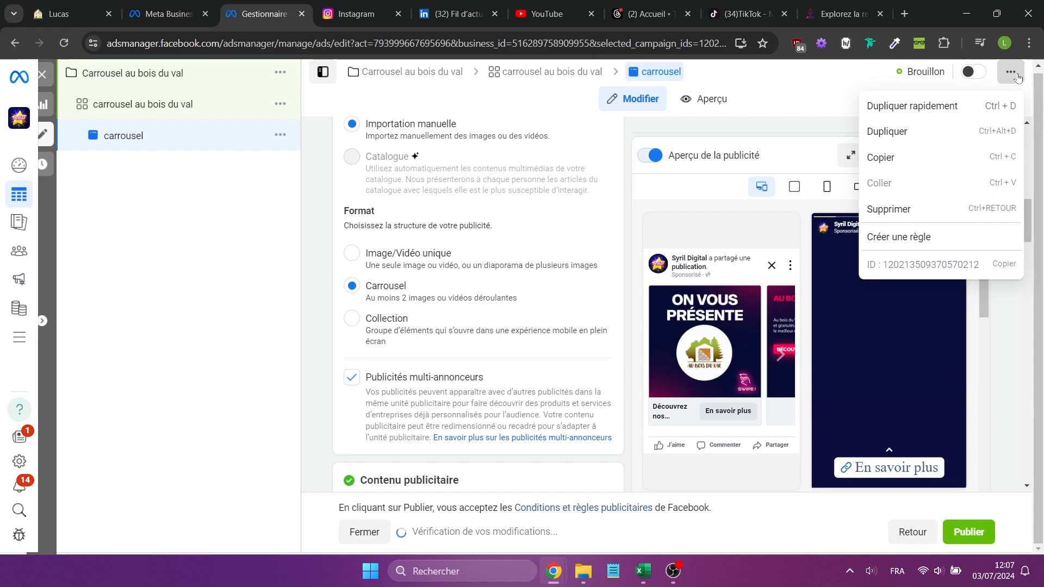
pyautogui.click(1019, 78)
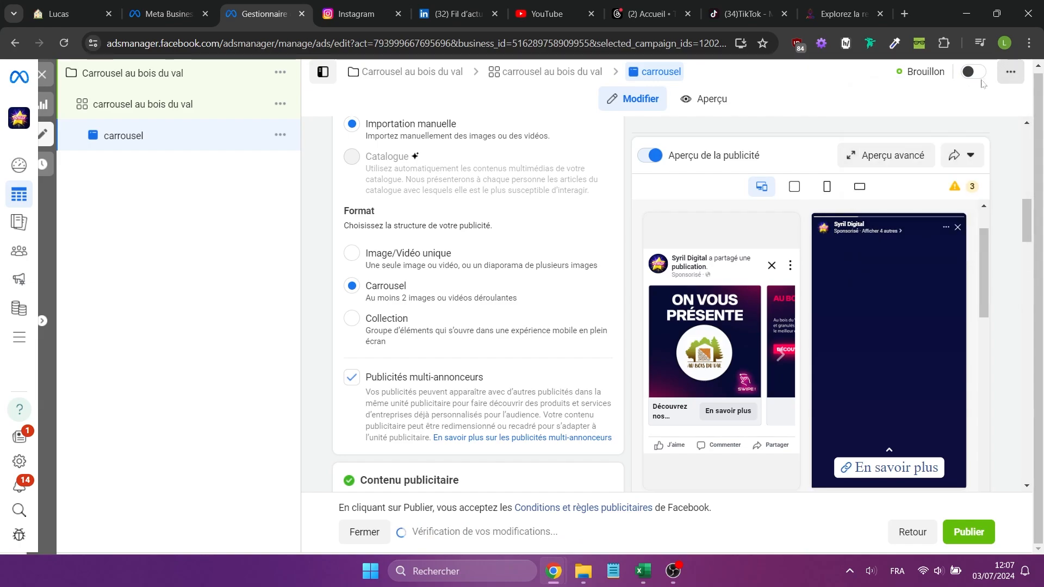
pyautogui.click(951, 524)
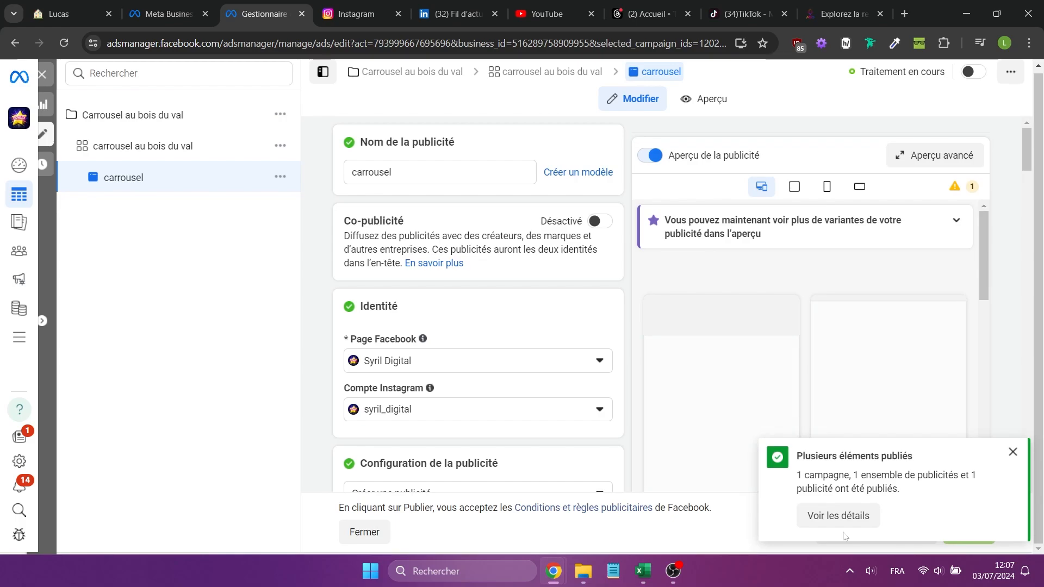
pyautogui.click(821, 523)
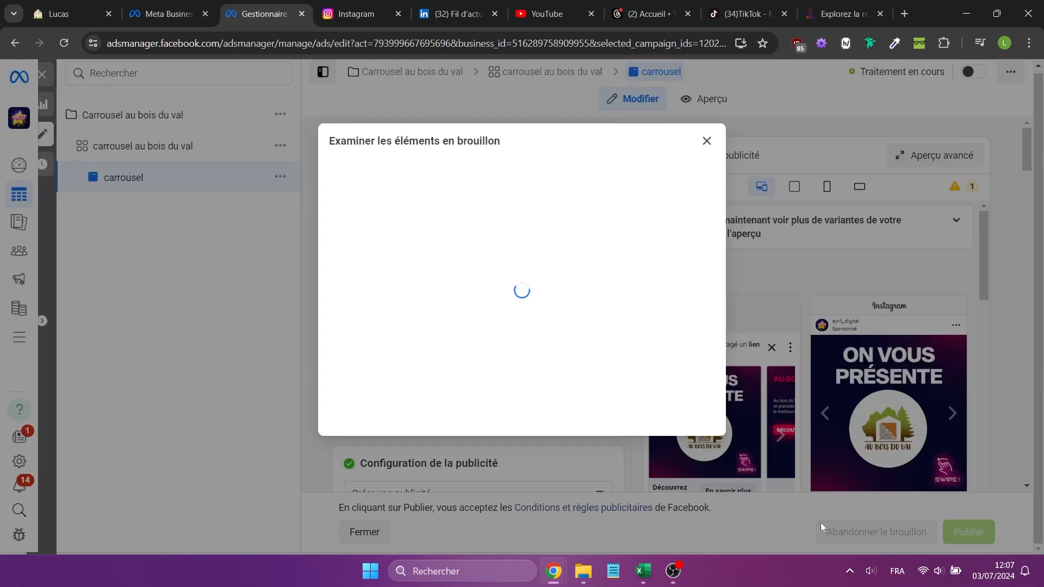
pyautogui.click(743, 220)
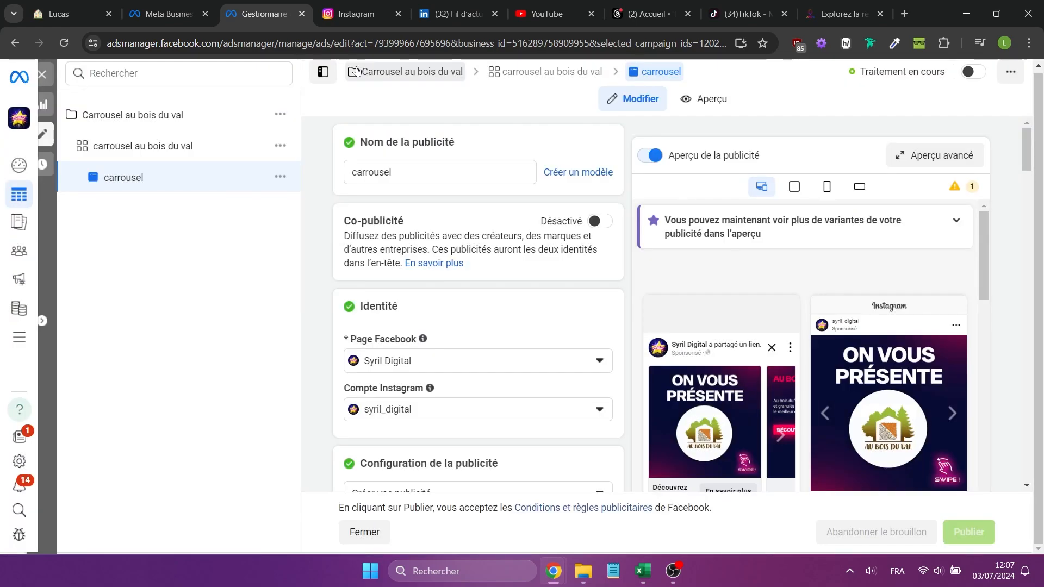
# - In the campaign list, turn off the Carrousel au bois du val campaign
pyautogui.click(165, 14)
pyautogui.click(335, 343)
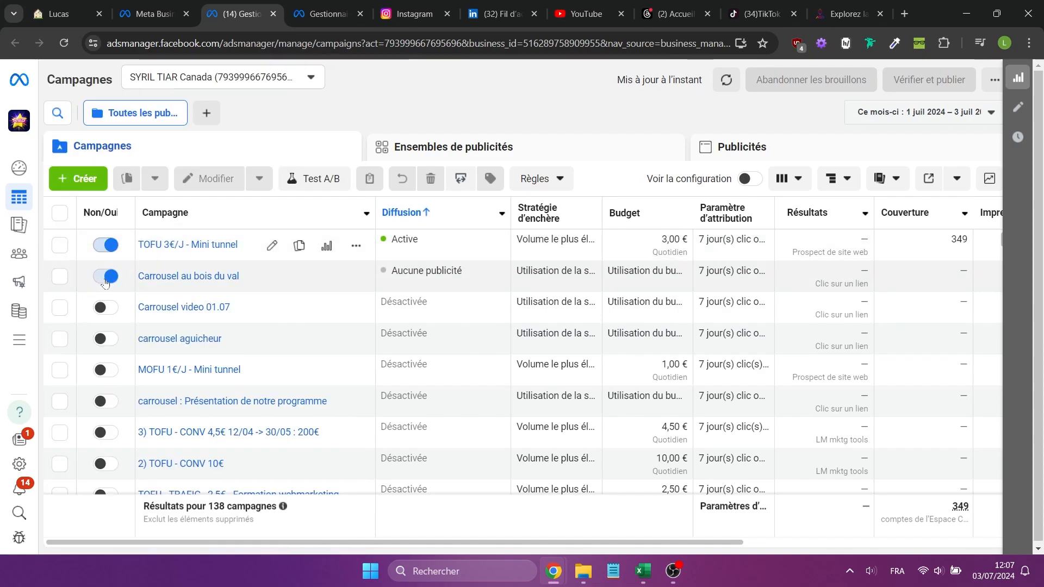
pyautogui.click(59, 277)
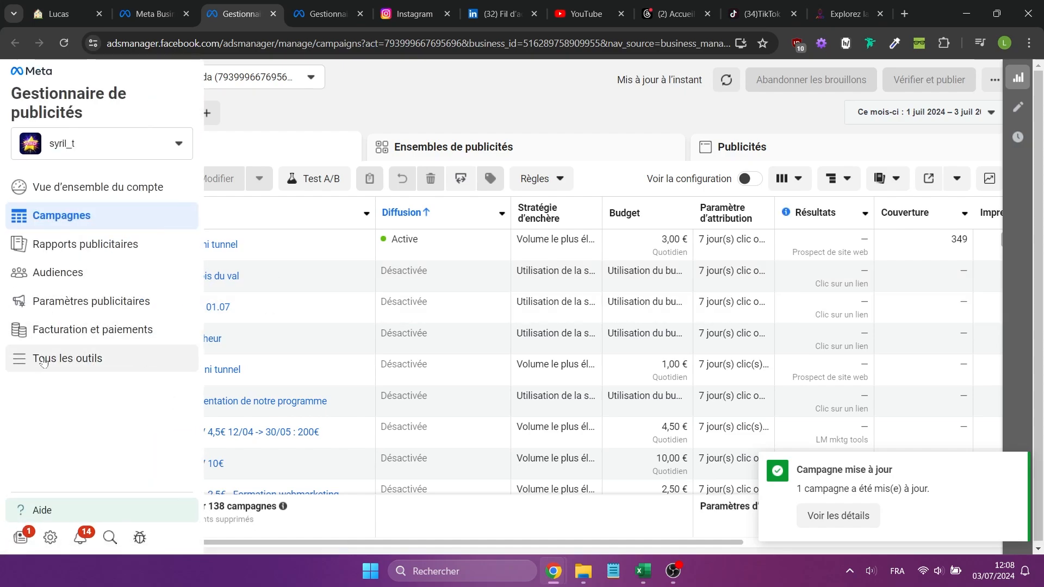
# - Open Publications de Page from the full list of business tools and show the Publications publicitaires
pyautogui.click(43, 363)
pyautogui.scroll(-3, 327, 394)
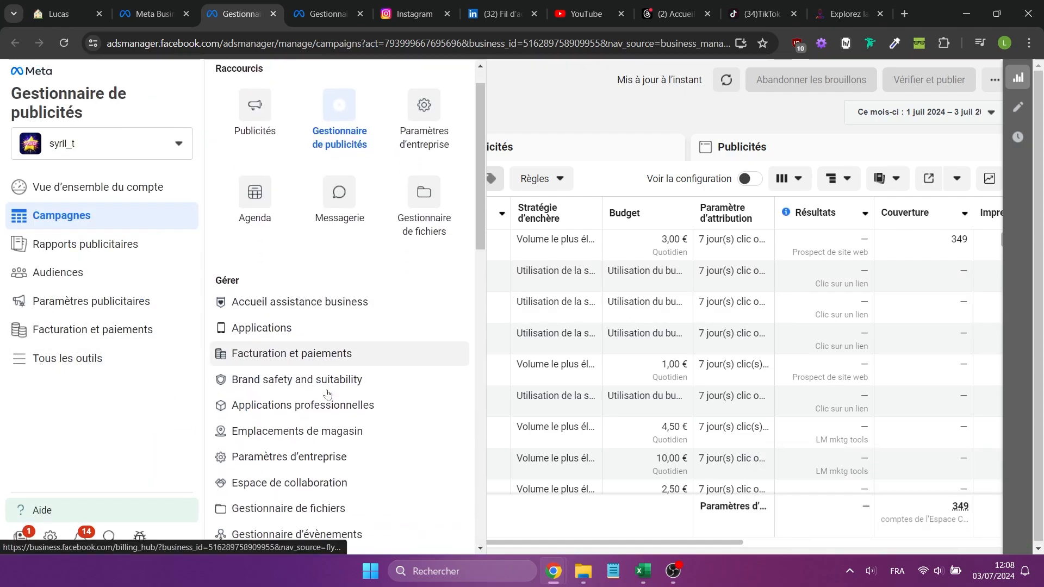
pyautogui.scroll(-3, 327, 394)
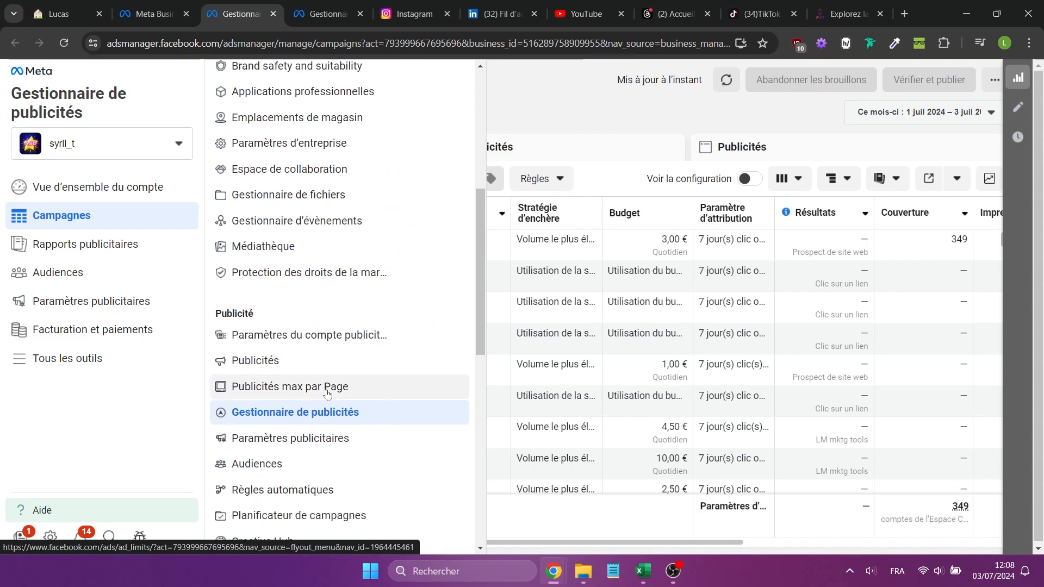
pyautogui.scroll(-8, 327, 394)
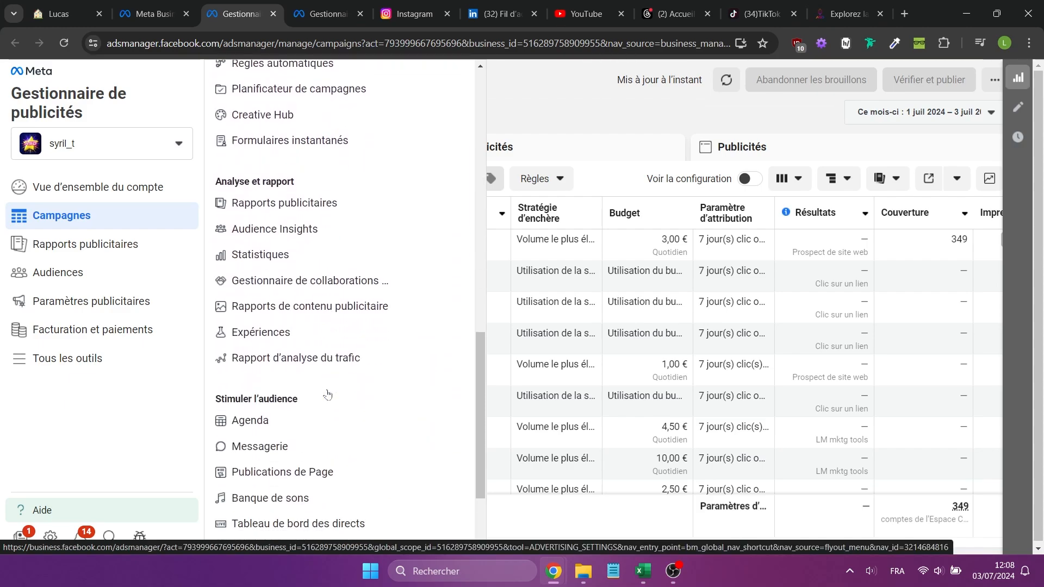
pyautogui.scroll(-2, 327, 394)
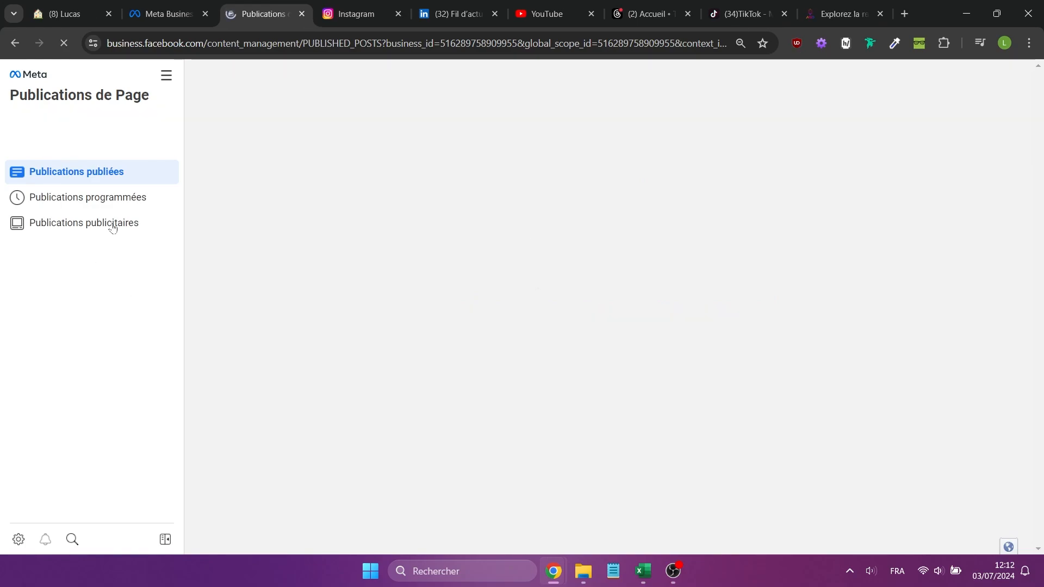
pyautogui.click(112, 225)
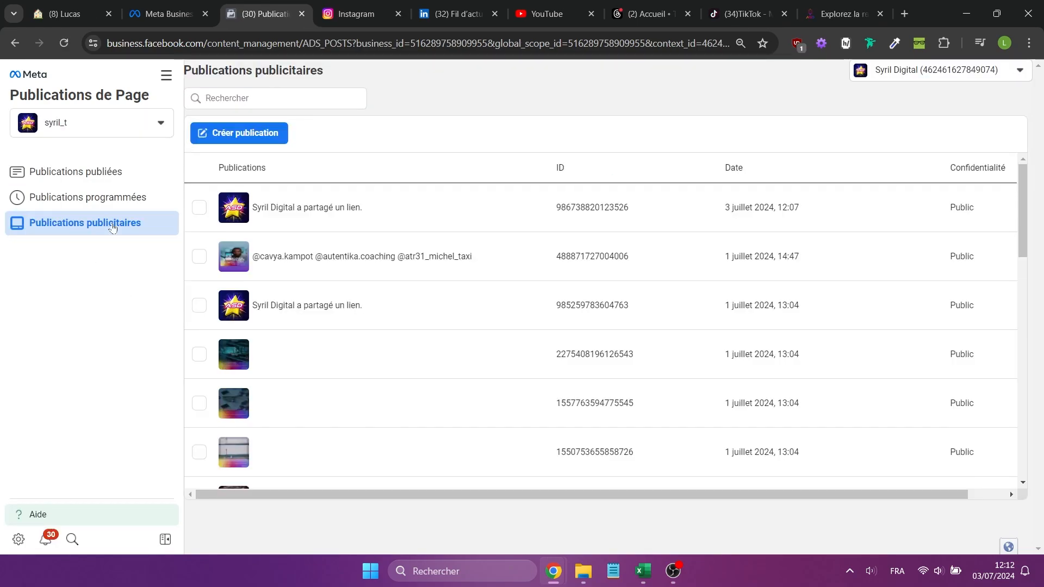
# - Publish the Syril Digital shared-link ad post dated 3 juillet 2024, 12:07 to the Page
pyautogui.click(199, 210)
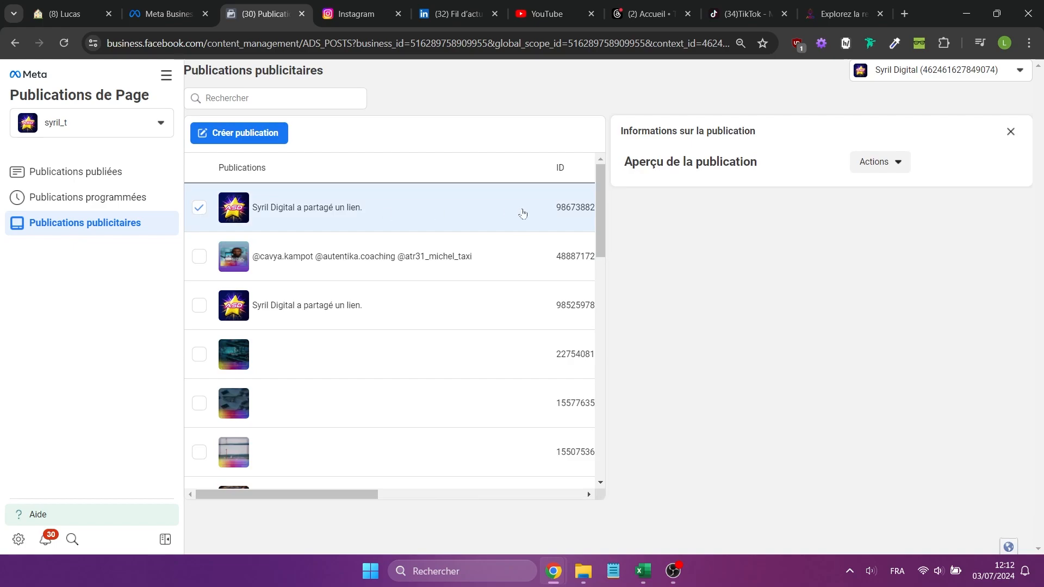
pyautogui.click(878, 163)
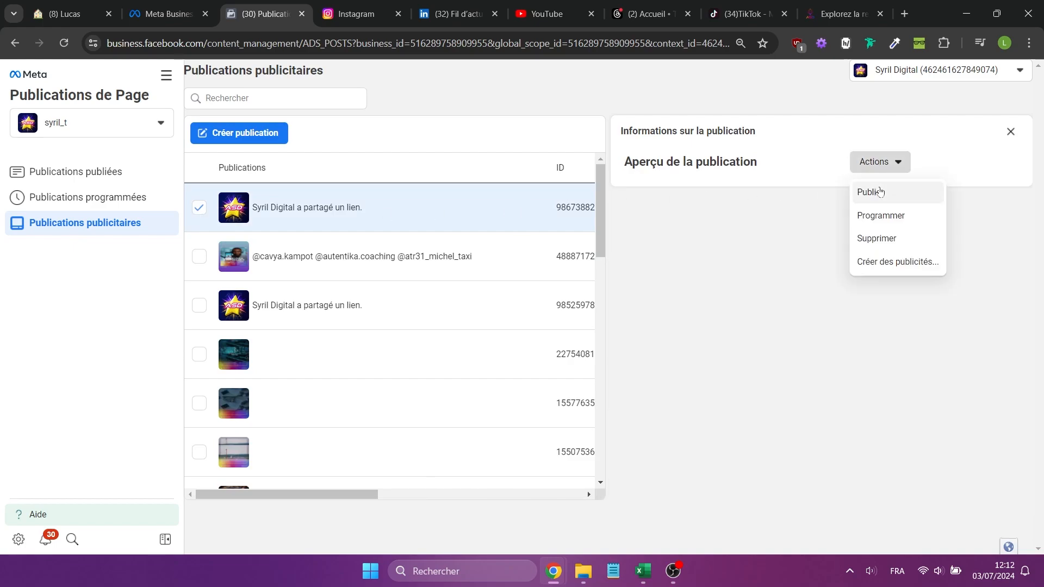
pyautogui.click(881, 191)
pyautogui.click(673, 265)
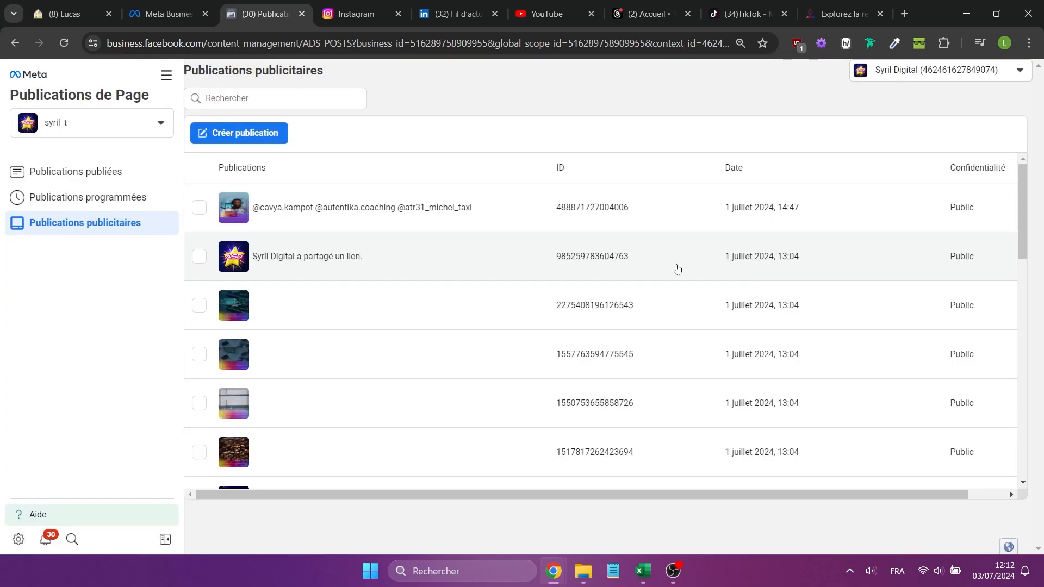
# - Switch to Facebook and check the Au Bois du Val carousel post in the home feed
pyautogui.click(356, 14)
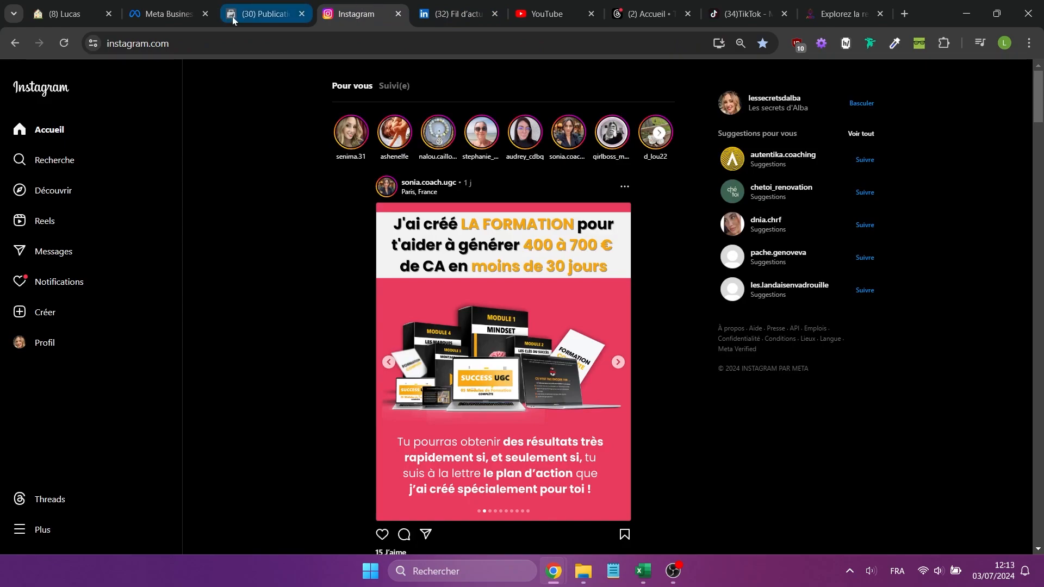
pyautogui.write('face')
pyautogui.press('Return')
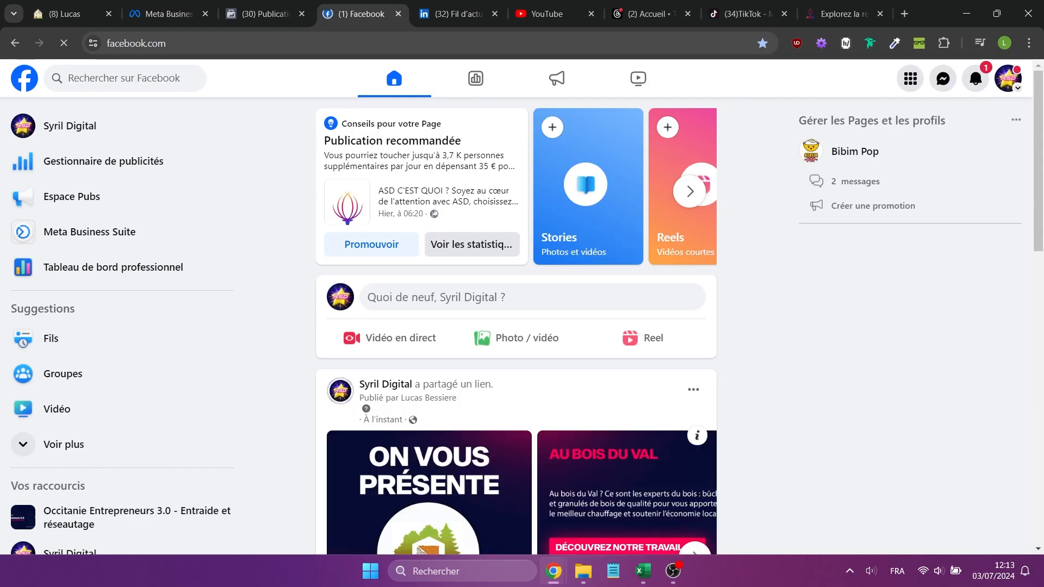
pyautogui.scroll(-4, 247, 261)
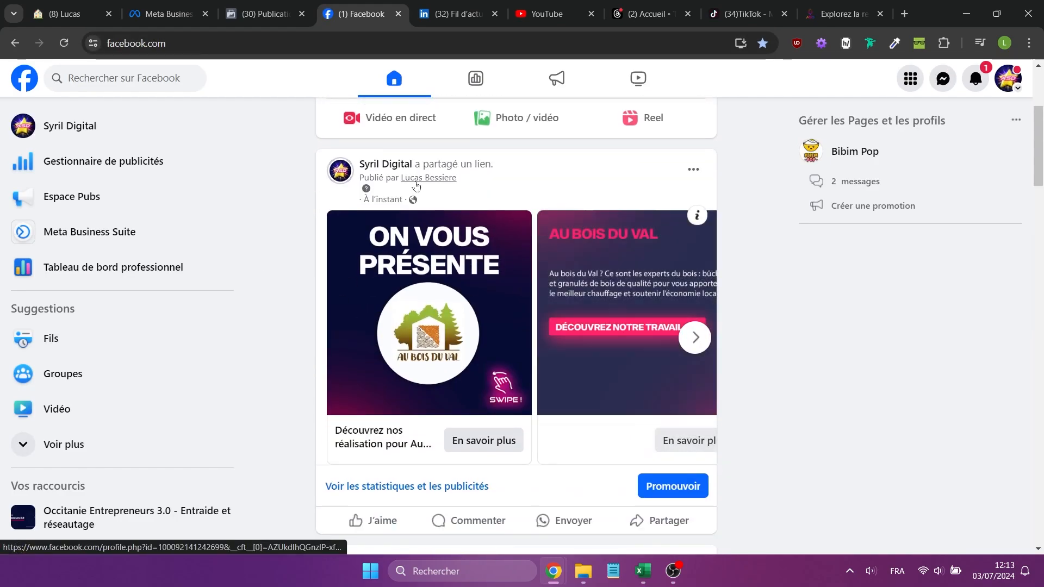